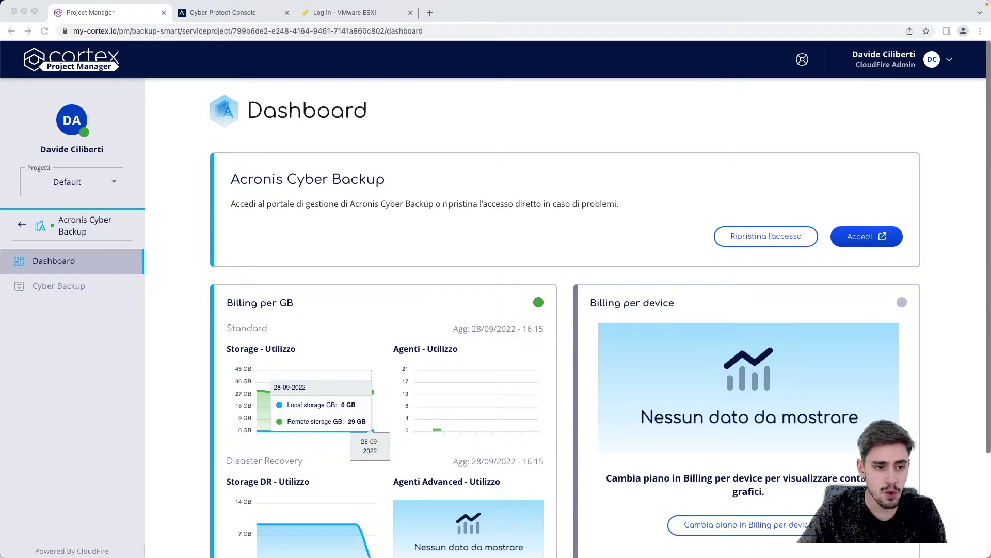
Step: From the Cortex dashboard, open the Acronis Cyber Backup service page and sign in to its portal
left_click(22, 225)
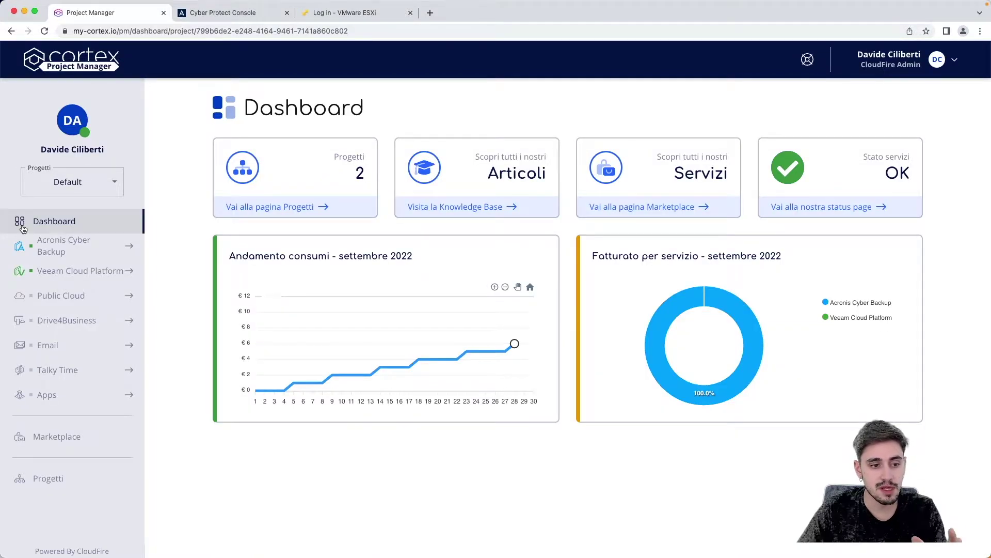
left_click(49, 252)
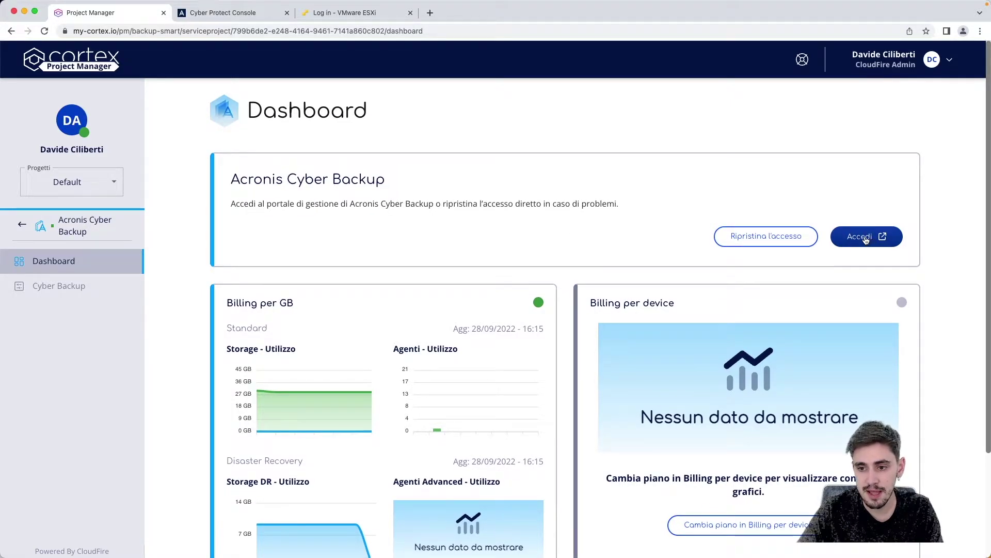
scroll(872, 239, "down", 1)
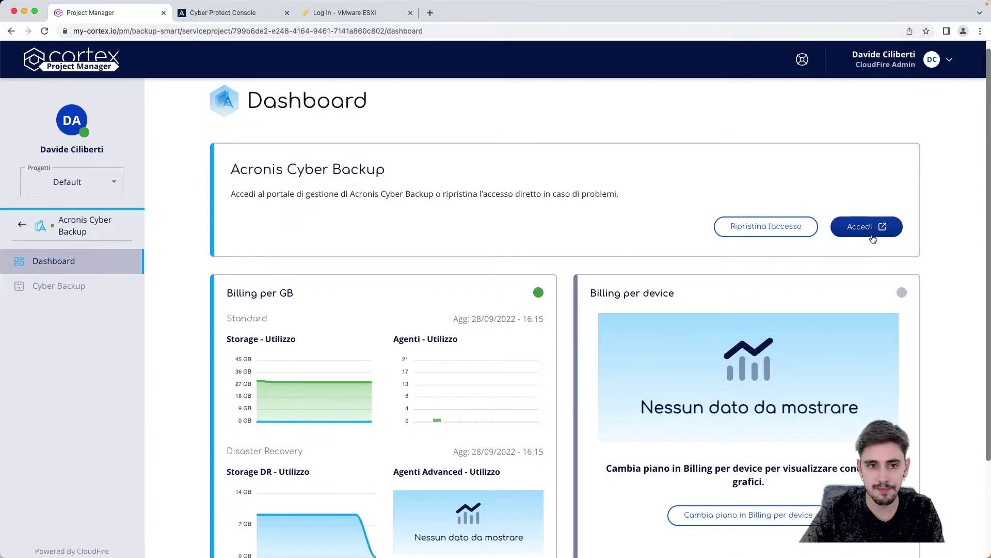
left_click(873, 239)
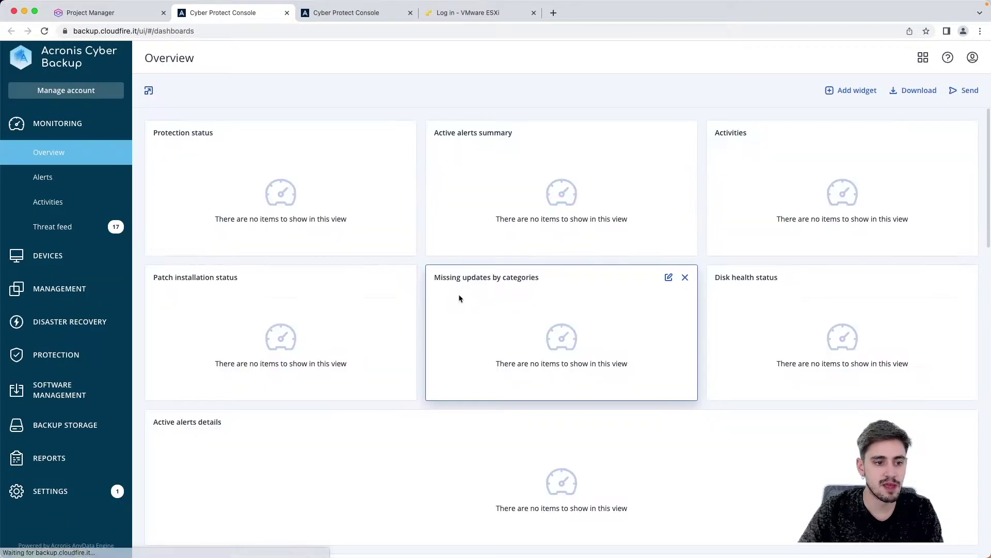
Step: Select WIN-BVGL2S6RFRI.vmwarelabo.local under Devices and open its Disaster recovery settings
left_click(98, 264)
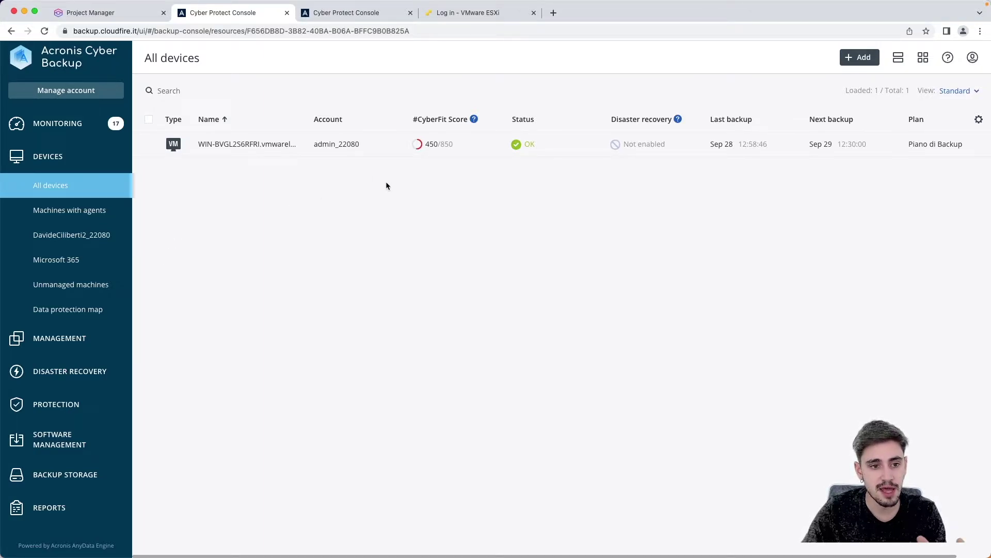
left_click(367, 141)
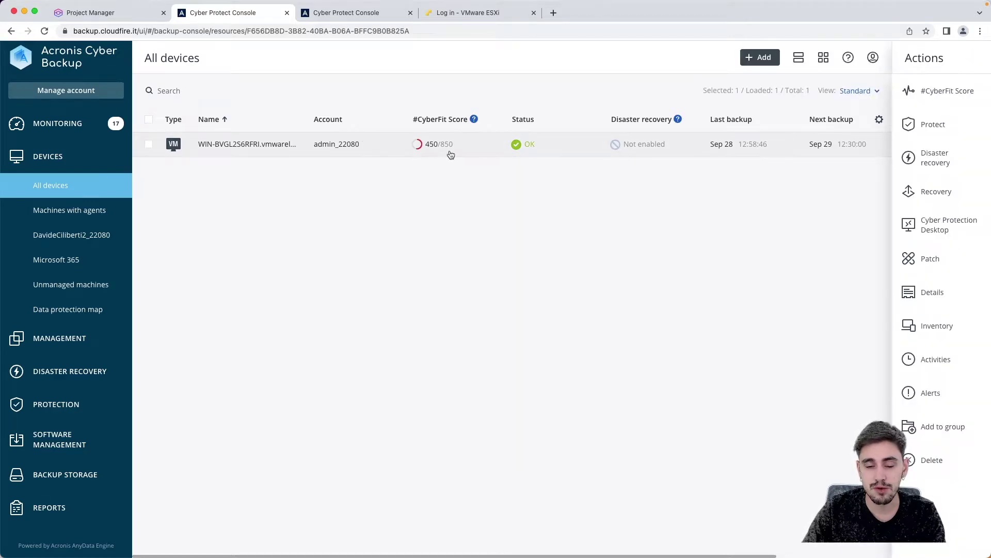
mouse_move(450, 154)
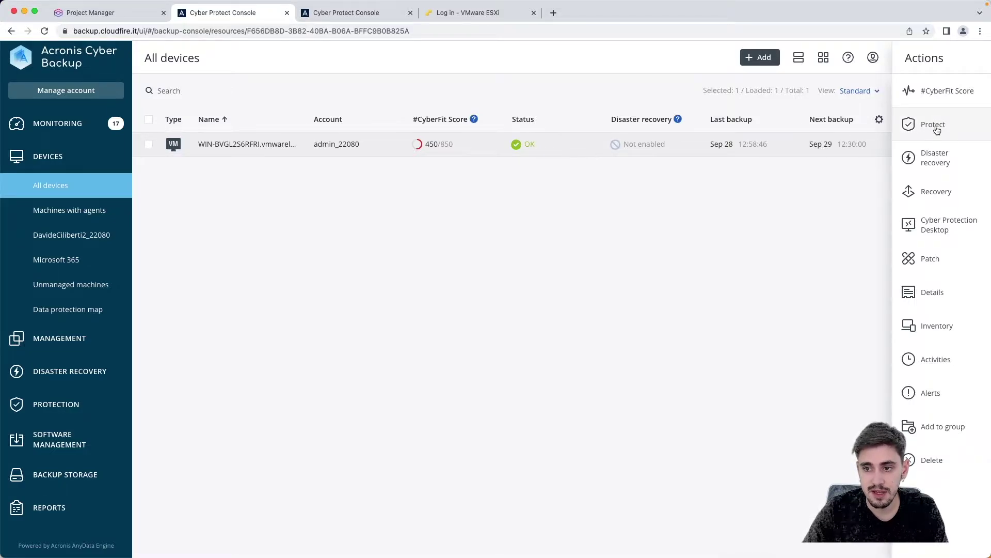
left_click(943, 165)
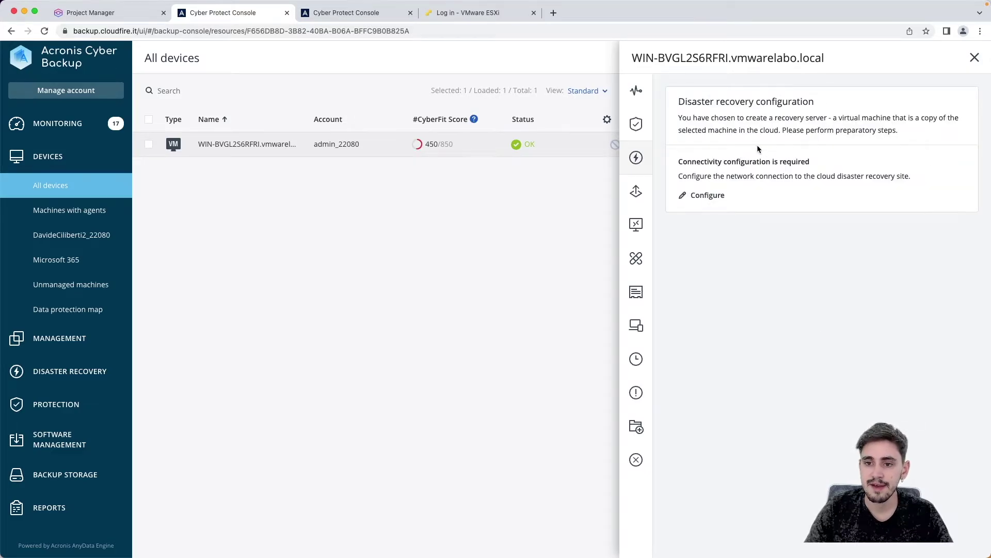
Step: Highlight the connectivity-required notice, then start configuring connectivity to the cloud recovery site
left_click_drag(679, 105, 812, 102)
left_click(797, 133)
left_click_drag(678, 161, 803, 162)
left_click(814, 163)
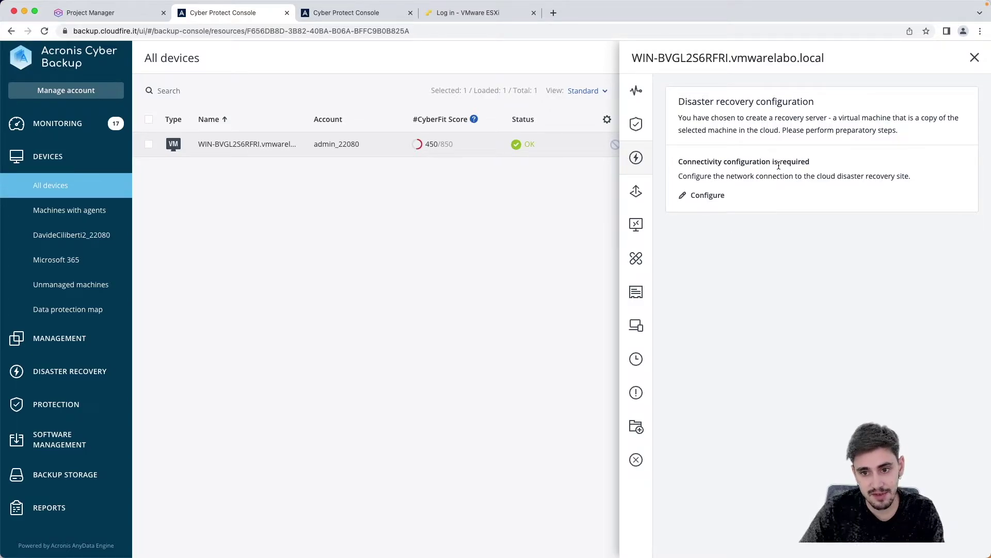
left_click(708, 196)
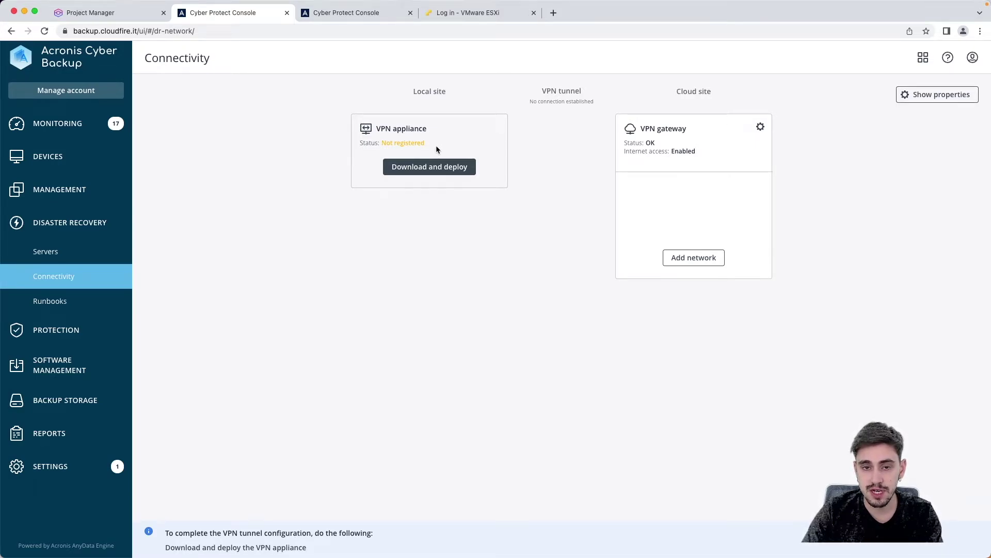
Step: Download the VMware VPN appliance vpn_va_esx_397.ova from the Download and deploy instructions
left_click(434, 173)
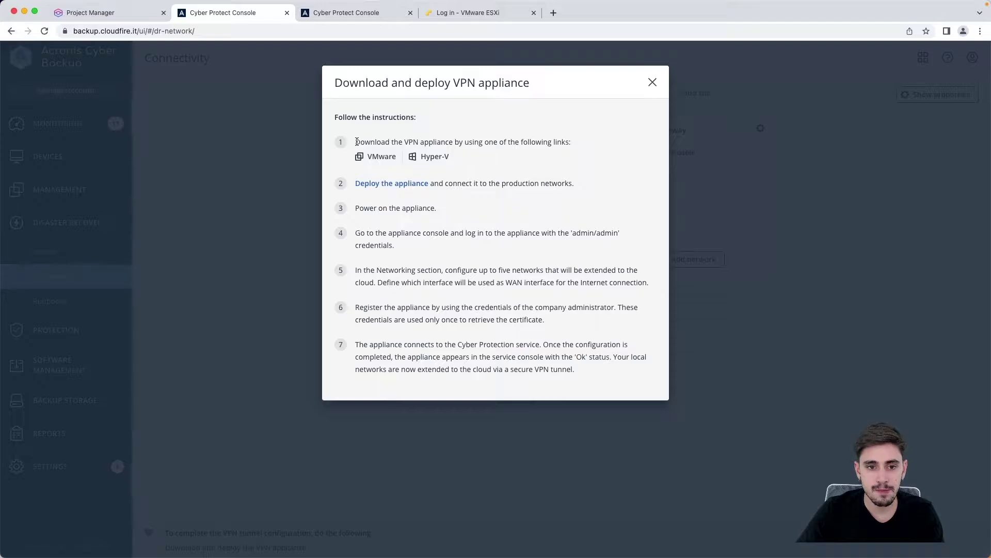
left_click_drag(355, 141, 572, 139)
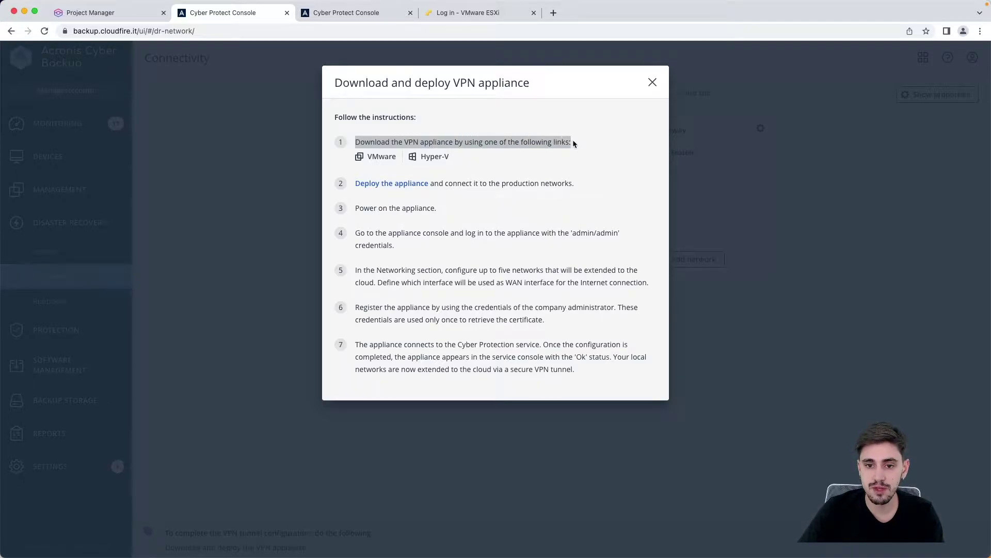
left_click(586, 149)
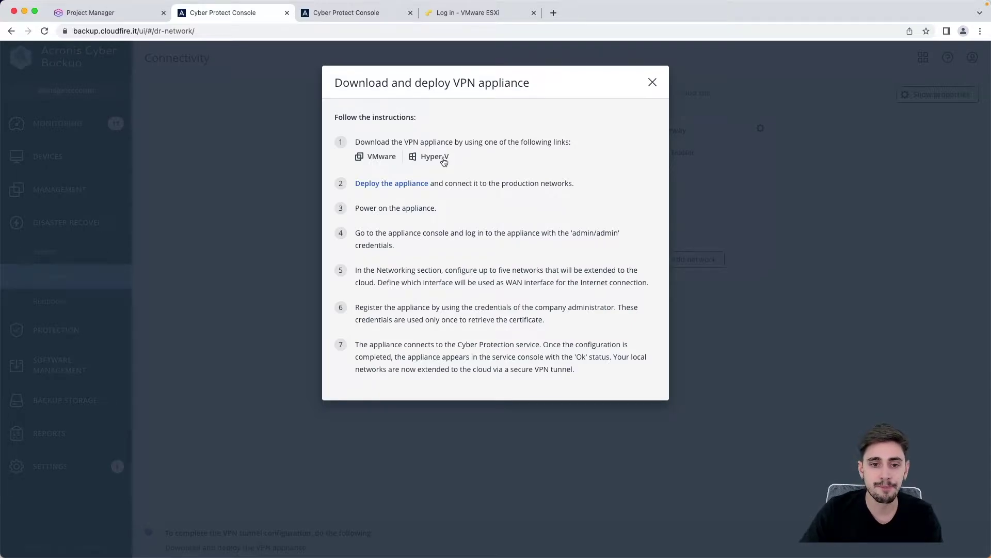
left_click(383, 157)
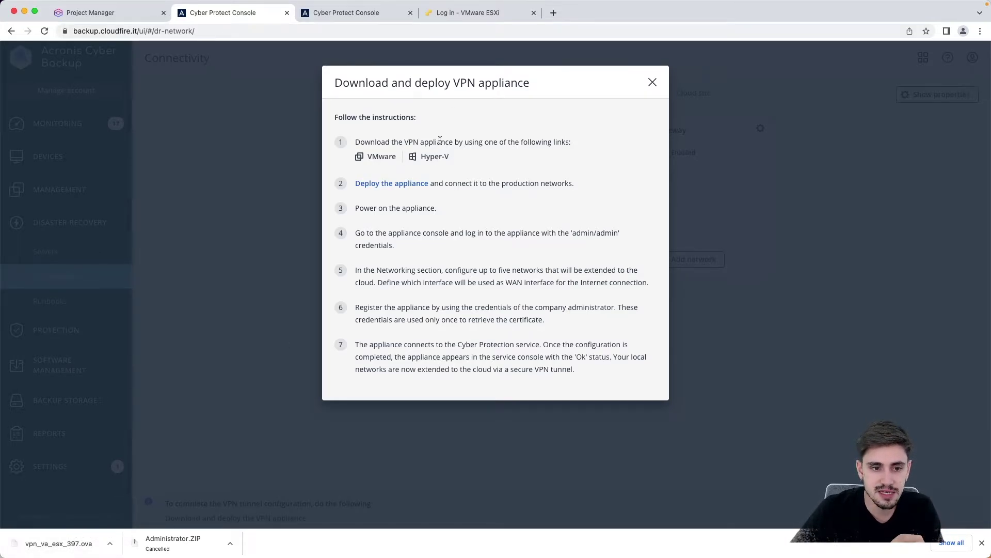
Step: Log in to the ESXi Host Client as root
left_click(473, 14)
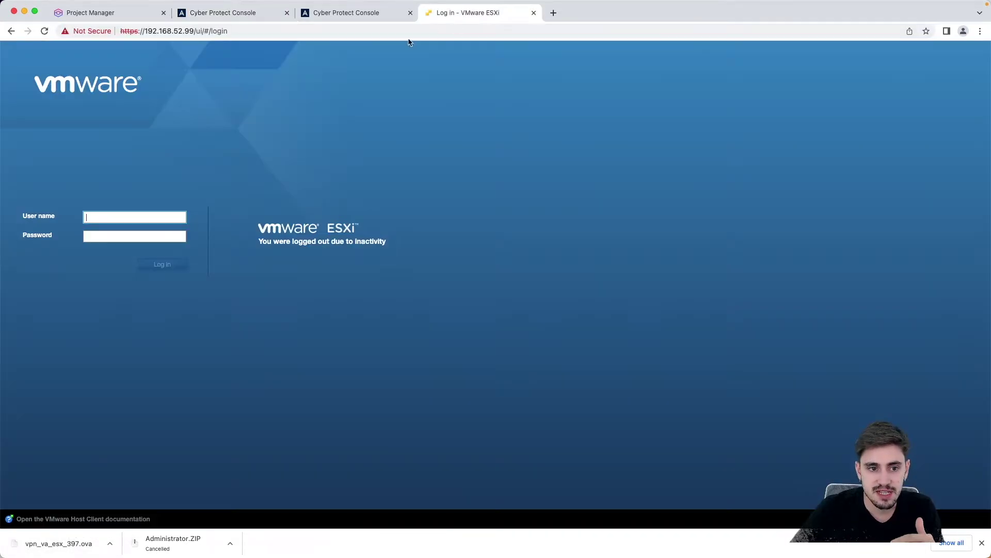
left_click(145, 219)
type("root")
key("Tab")
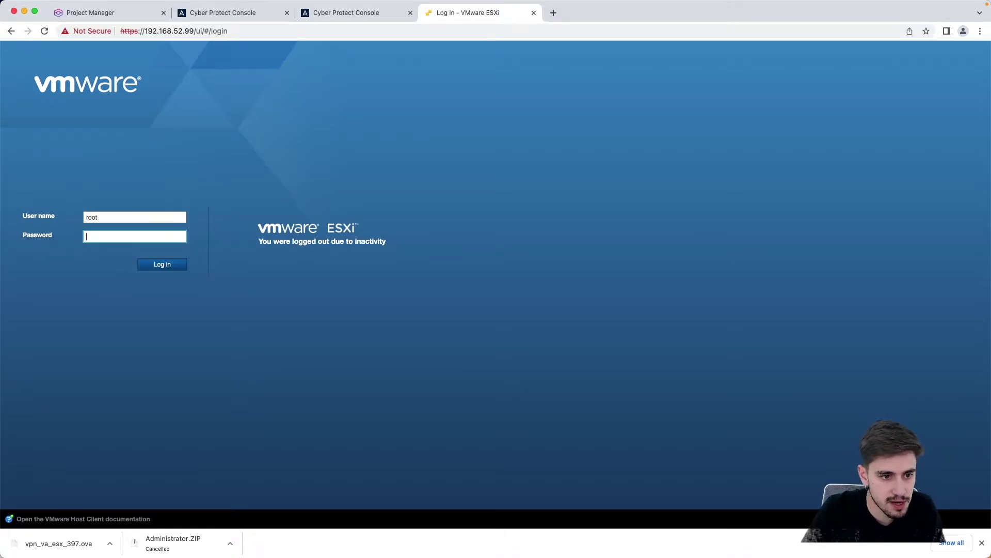
key("Return")
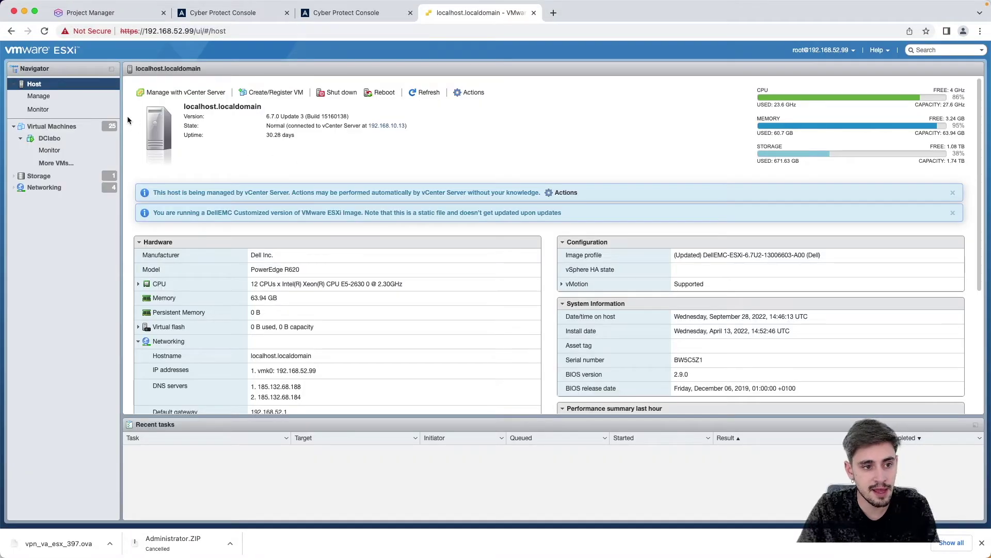
Step: Start a new VM deployment from an OVF/OVA file and add vpn_va_esx_397.ova
left_click(61, 133)
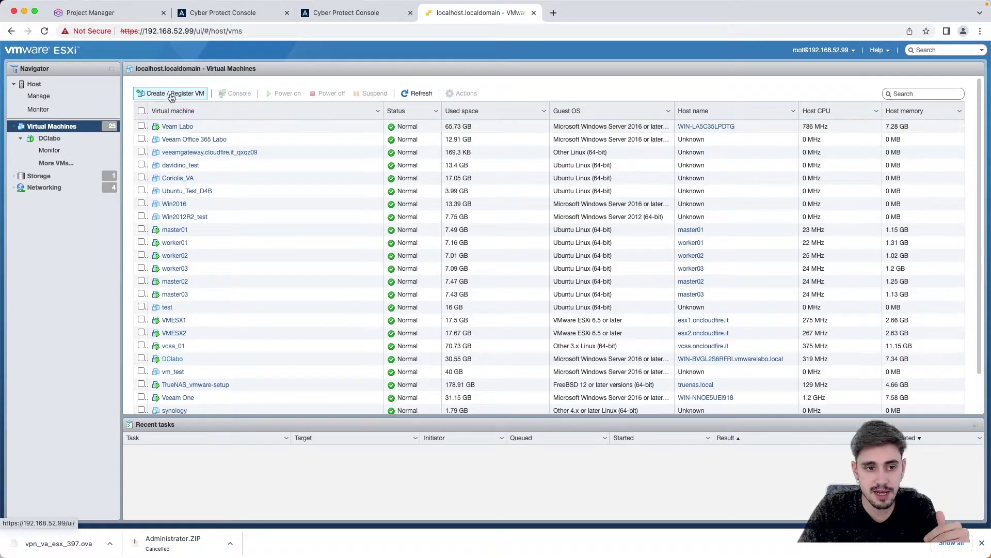
left_click(172, 95)
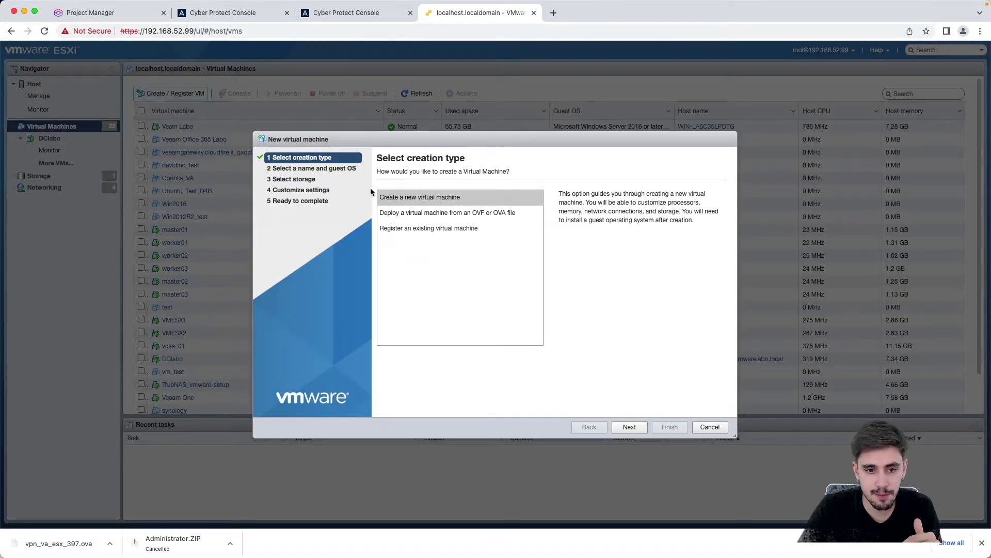
left_click(441, 213)
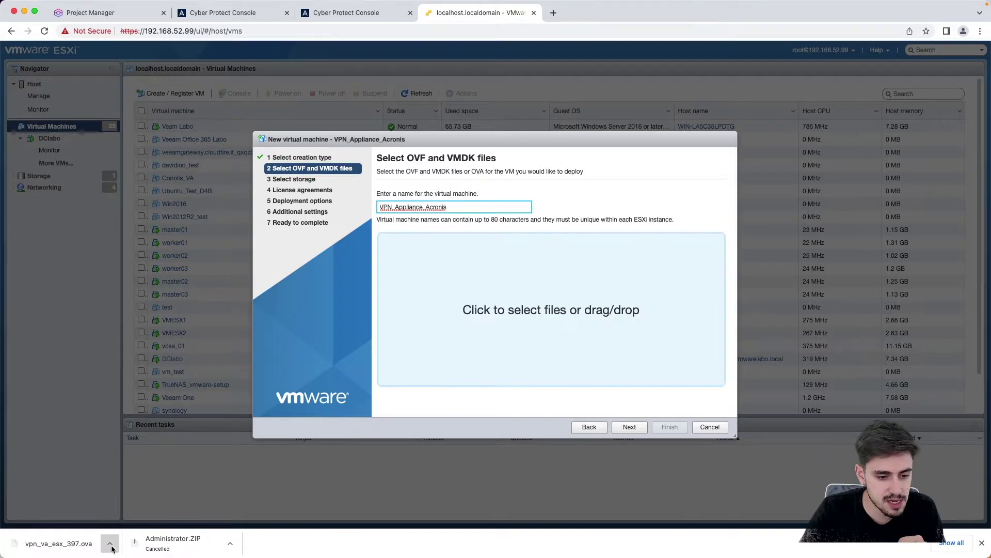
left_click(110, 543)
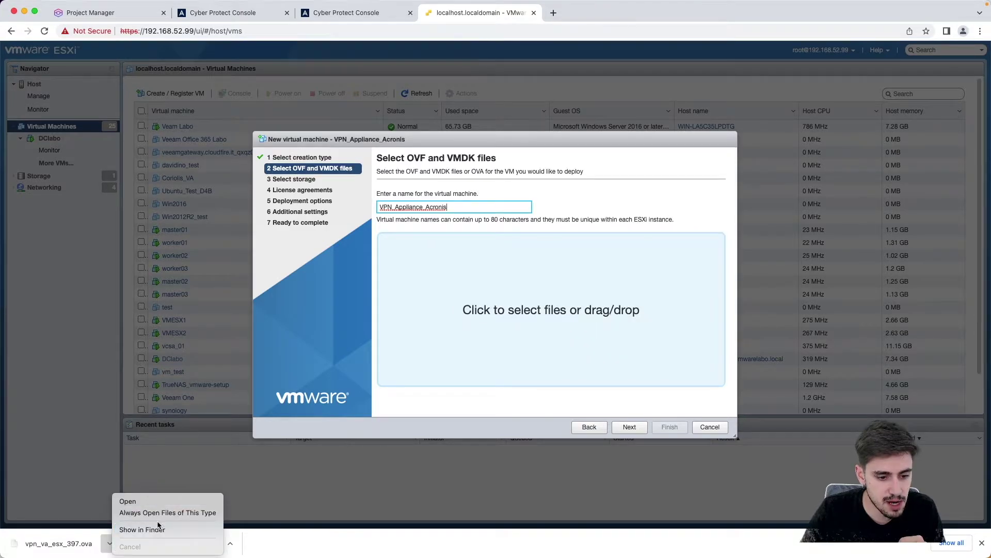
left_click(155, 529)
left_click_drag(341, 125, 603, 320)
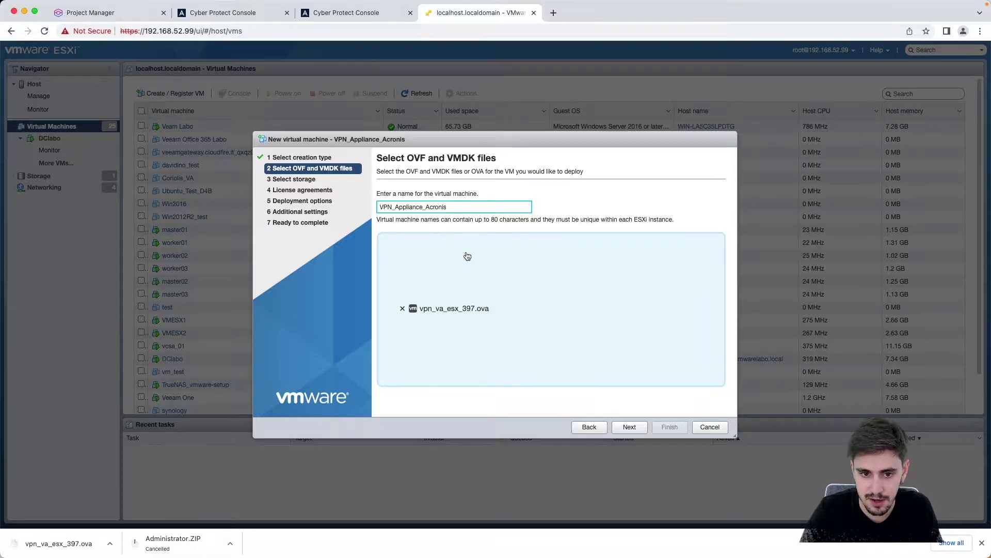
Step: Keep the default storage, map ExternalNetwork to VM Network, and deploy the appliance
left_click(628, 429)
left_click(629, 428)
left_click(623, 200)
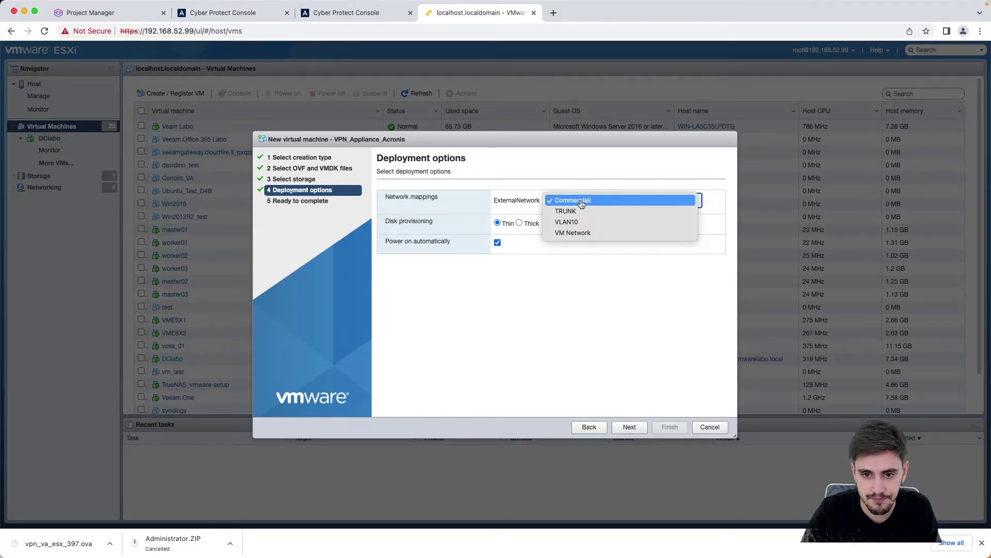
left_click(568, 232)
left_click(628, 427)
left_click(668, 427)
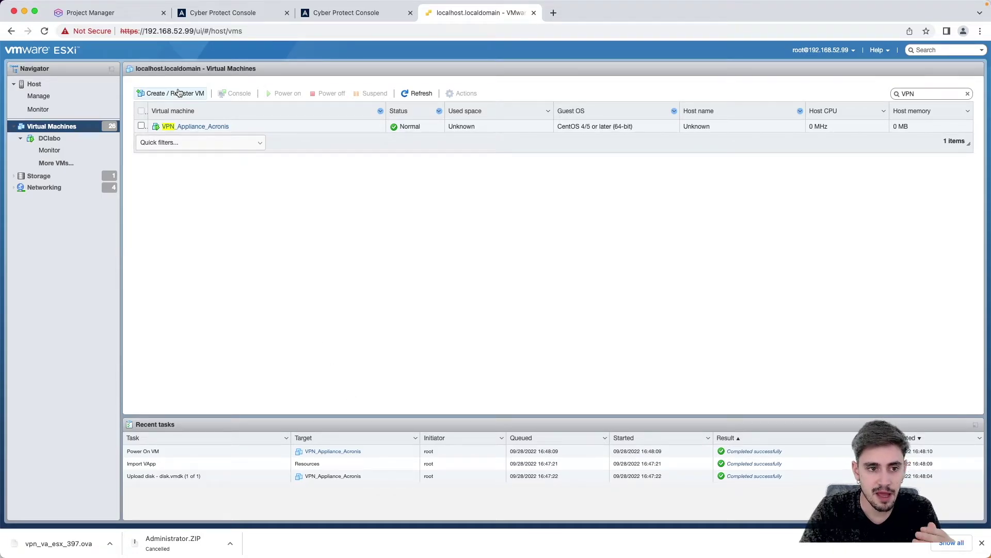
Step: Open the VPN_Appliance_Acronis console and log in with the appliance admin credentials
left_click(206, 127)
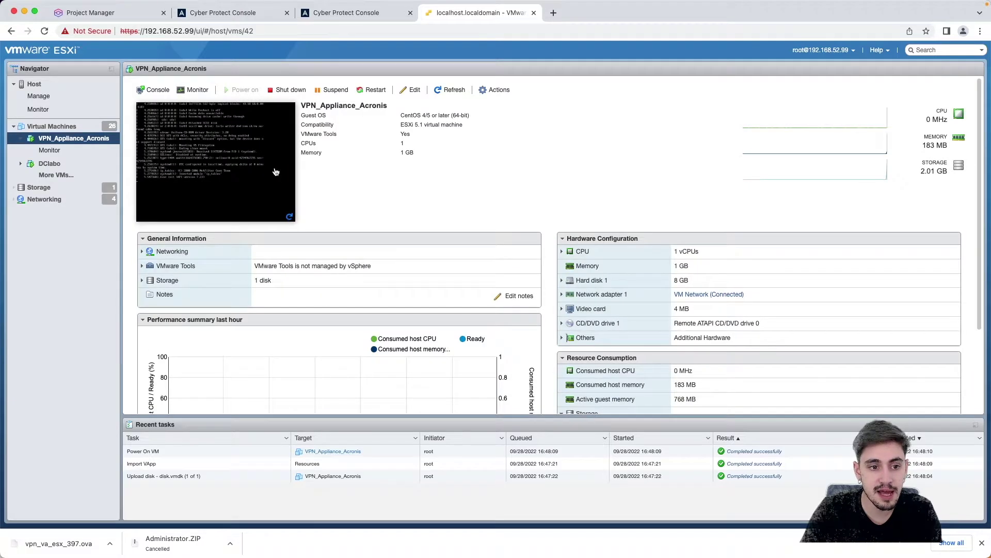
scroll(282, 168, "down", 5)
scroll(264, 166, "up", 5)
left_click(260, 166)
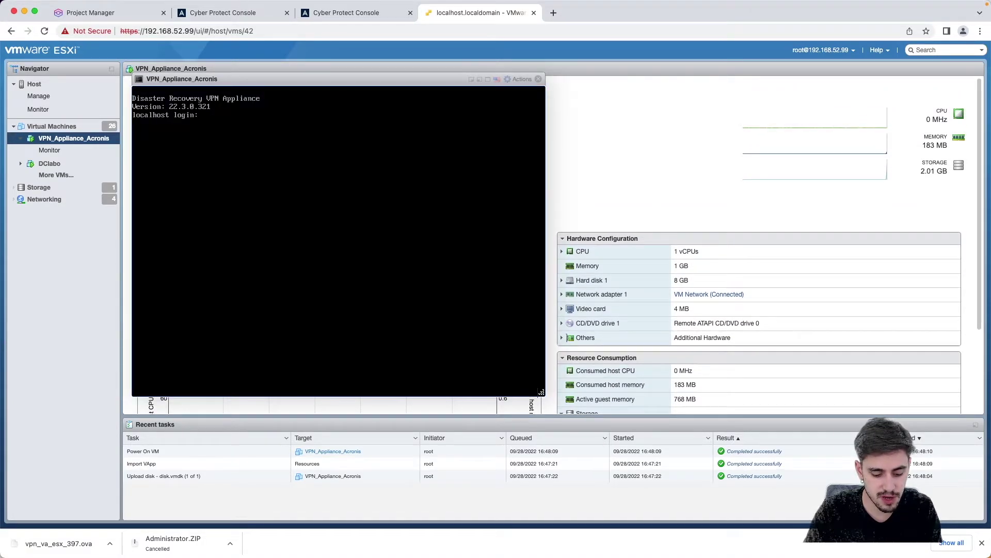
type("adi")
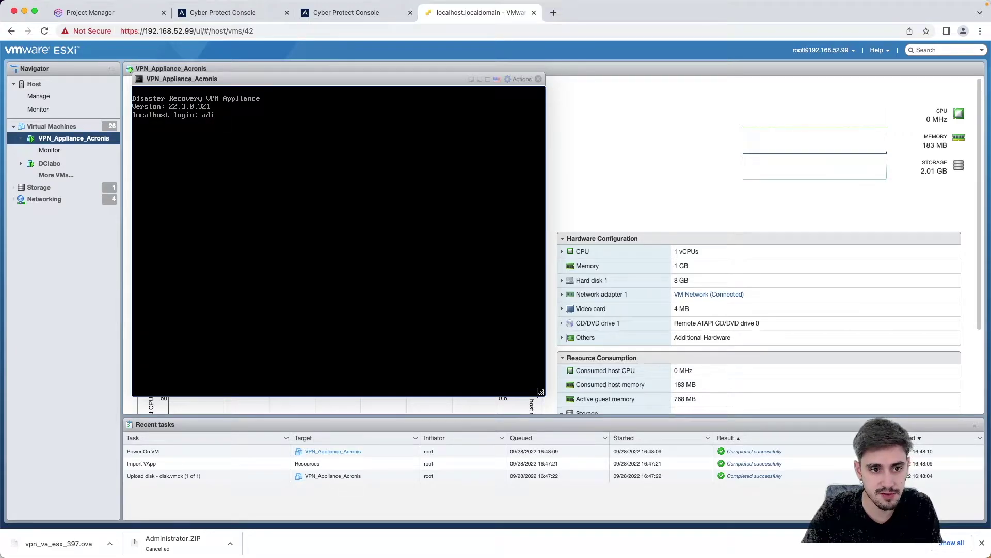
key("BackSpace")
type("min")
key("Return")
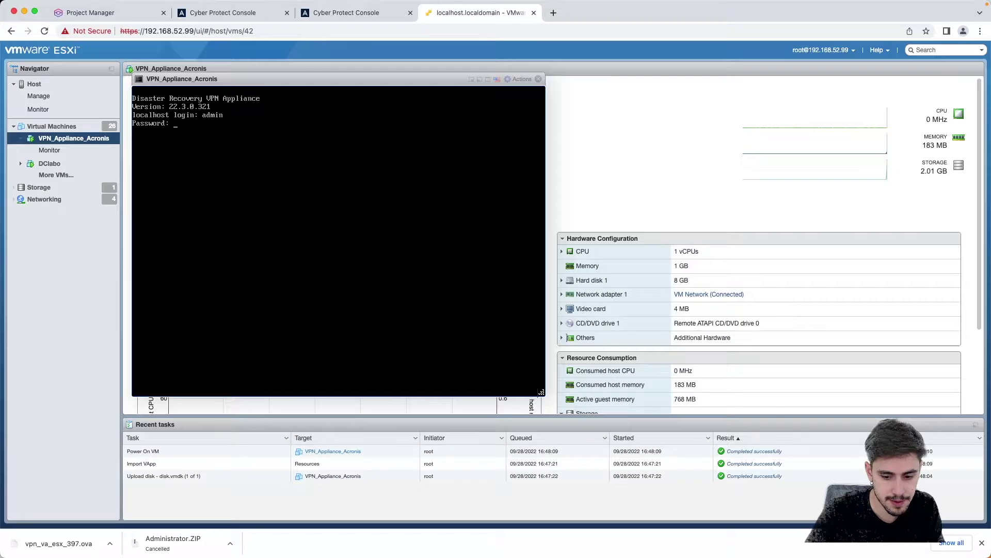
key("Return")
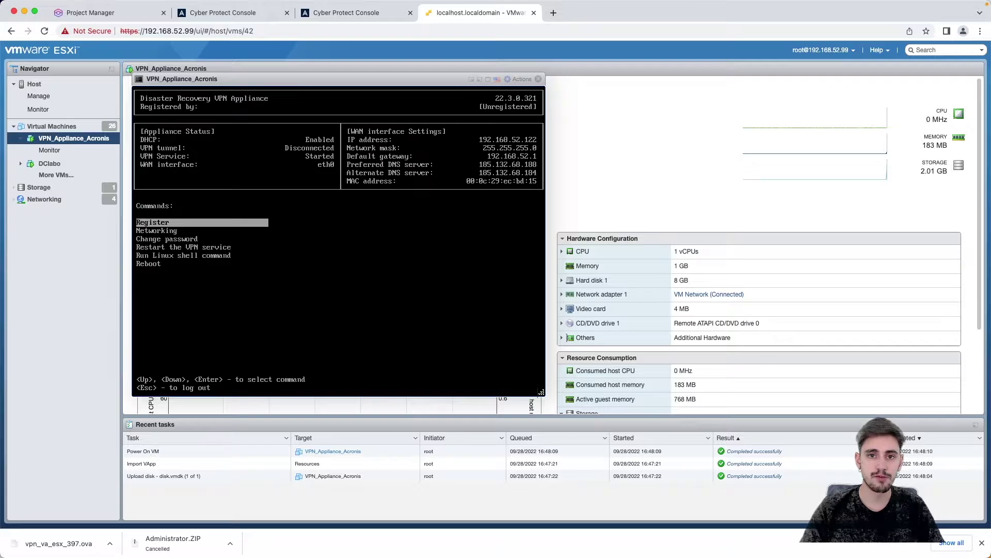
Step: Run the appliance Register command and enter the Acronis cloud account login and password
key("Down")
key("Up")
key("Return")
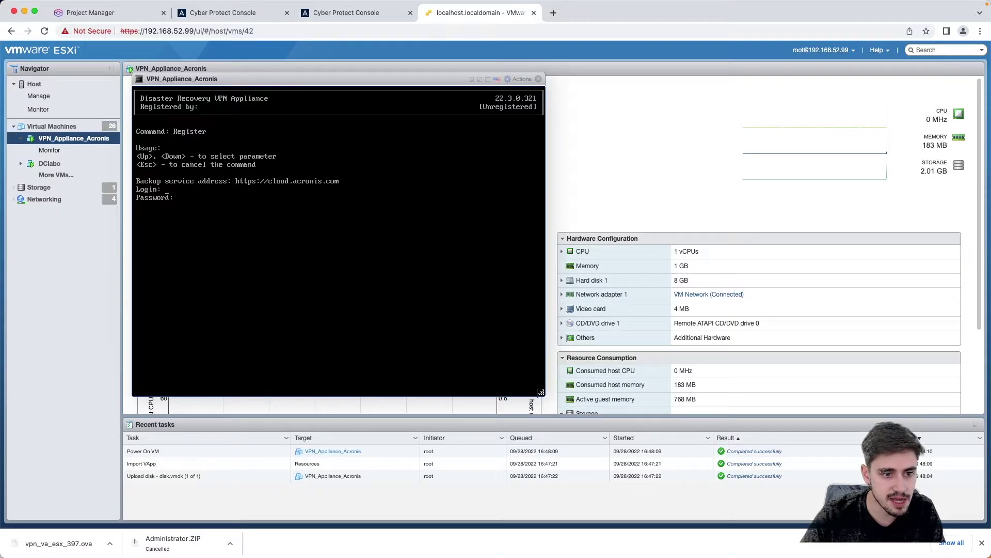
type("admin?")
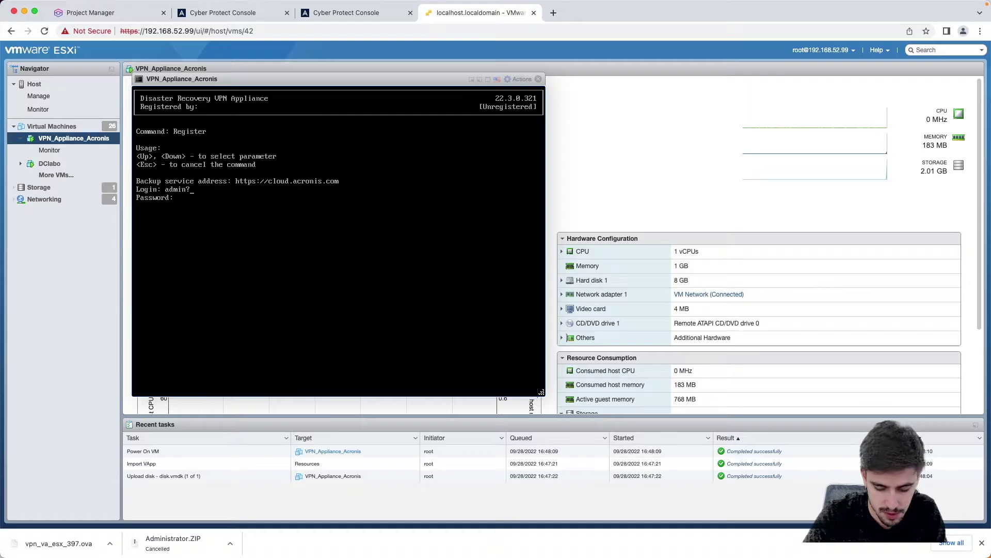
key("BackSpace")
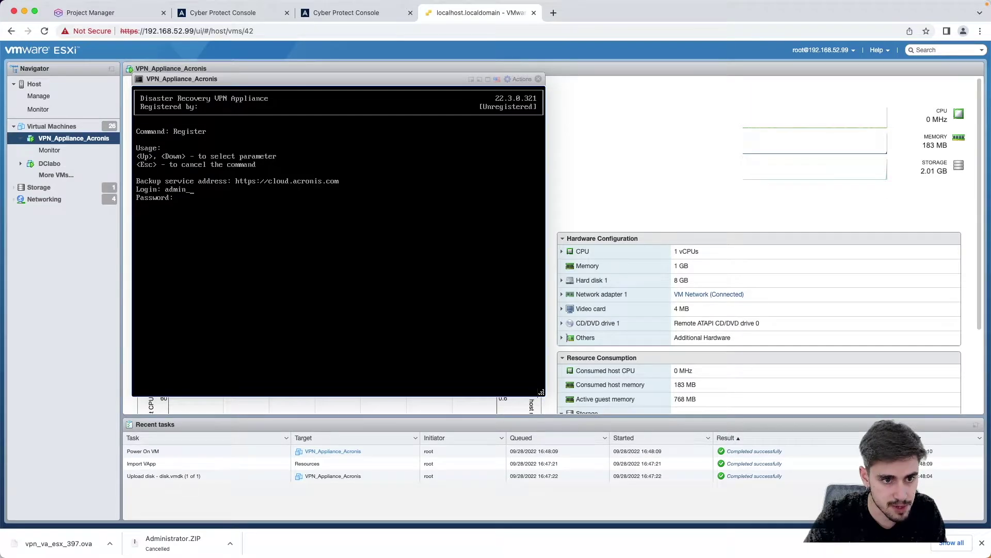
type("_22")
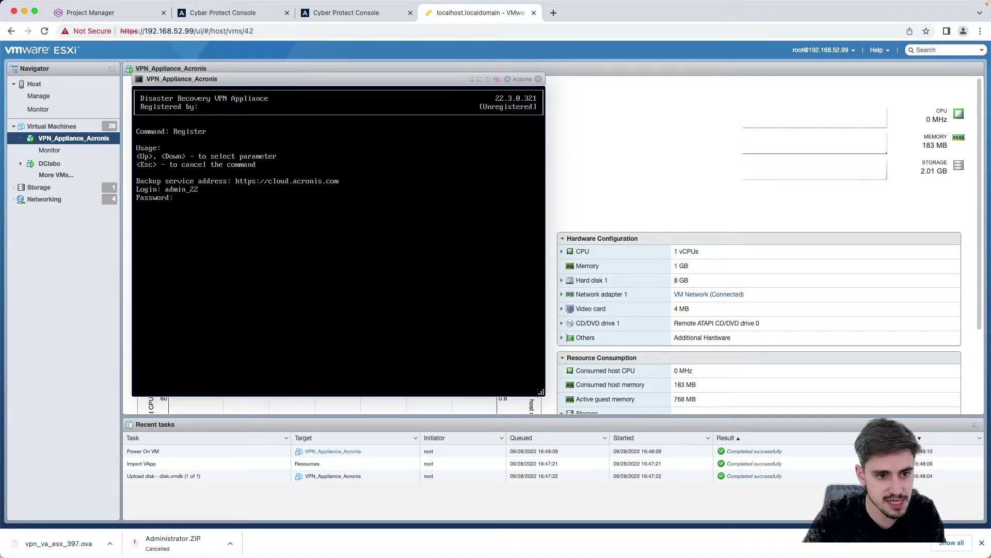
type("080")
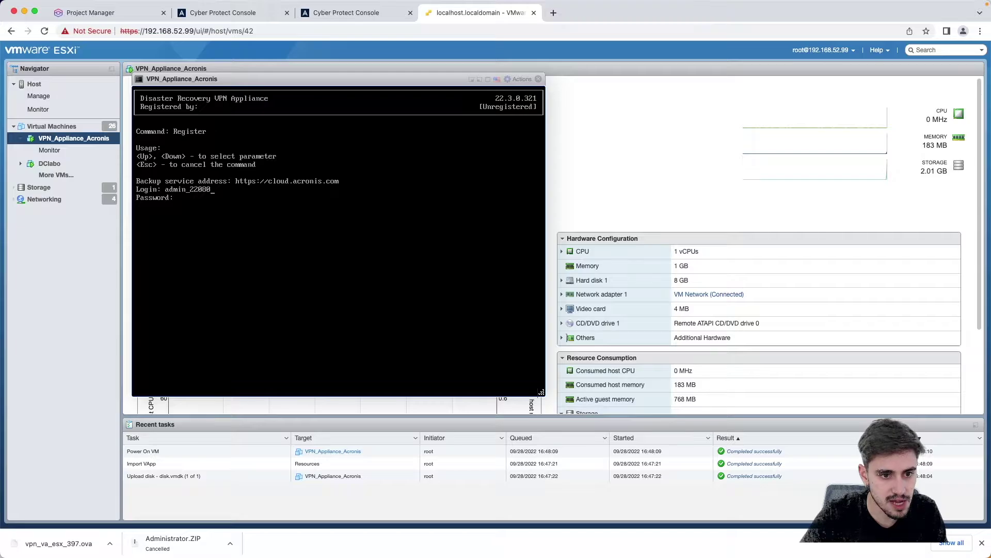
type("********")
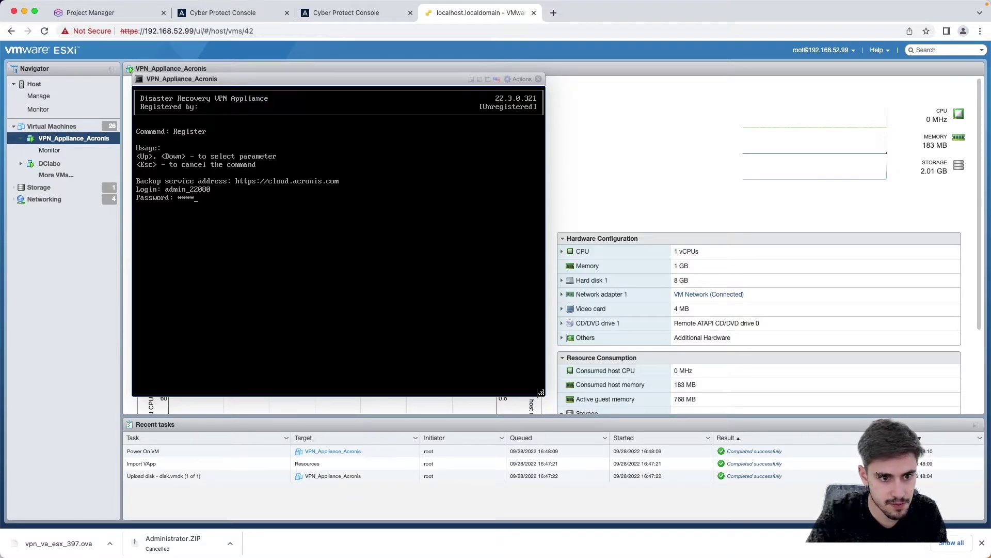
type("*")
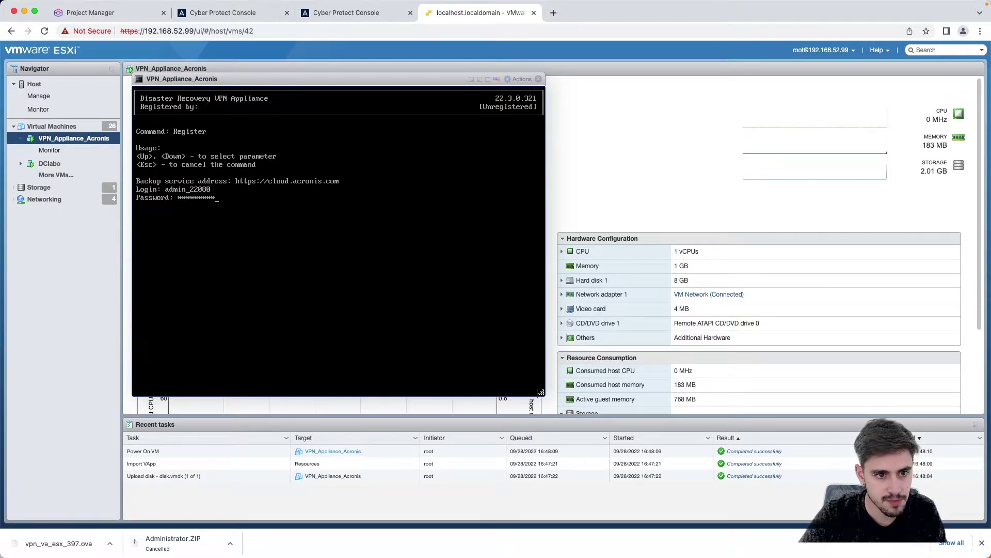
key("Return")
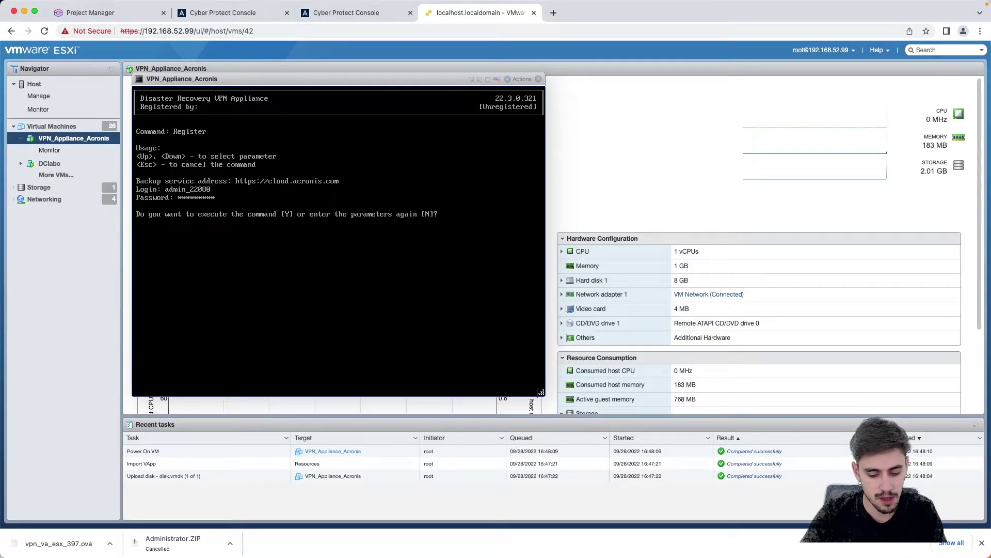
key("y")
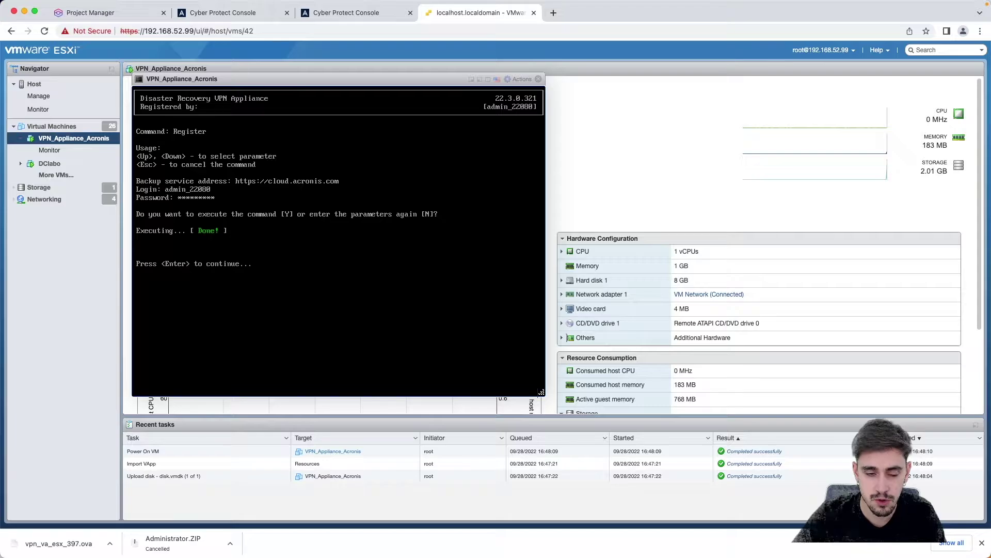
key("Return")
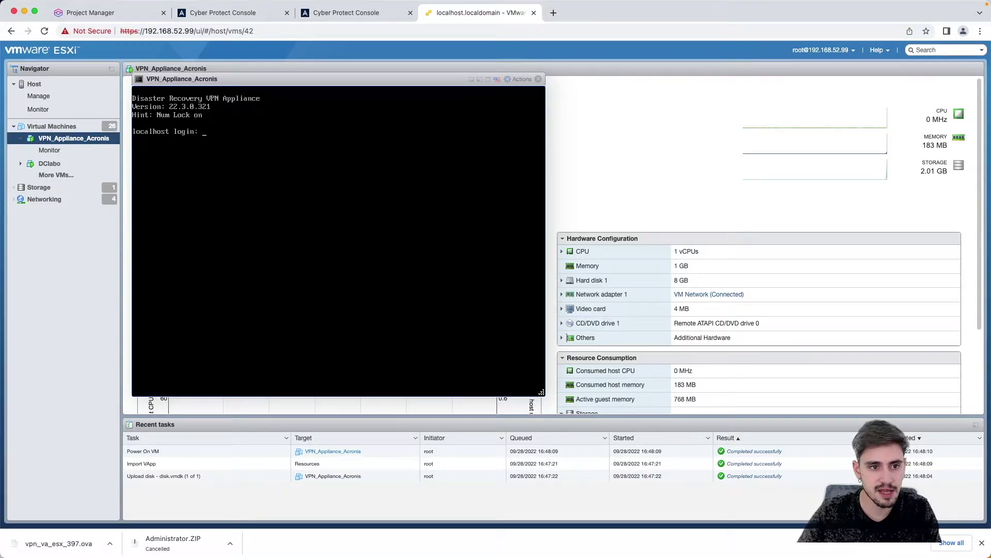
left_click(538, 79)
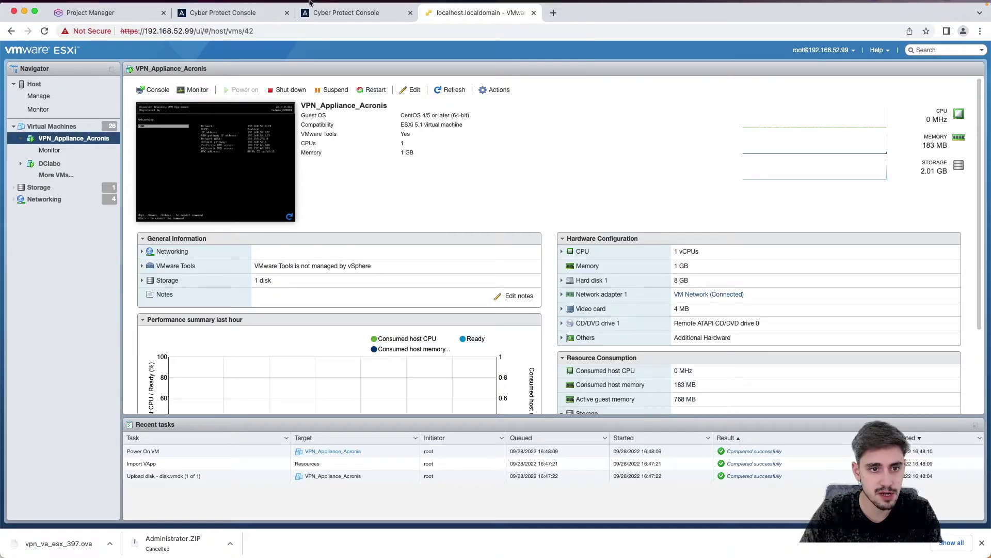
Step: Dismiss the VPN appliance dialog in Acronis and select the appliance IP 192.168.52.122
left_click(241, 13)
left_click(653, 82)
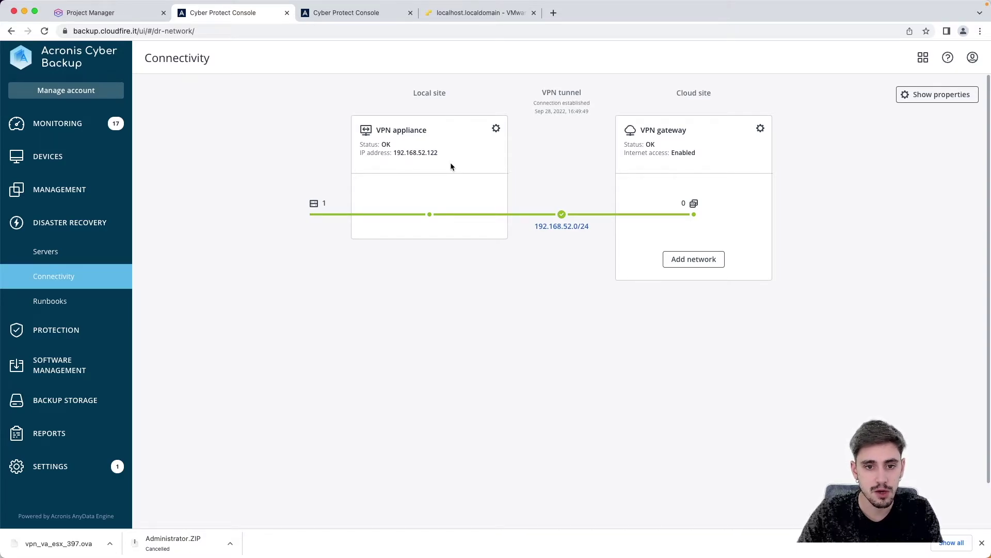
left_click_drag(393, 152, 441, 155)
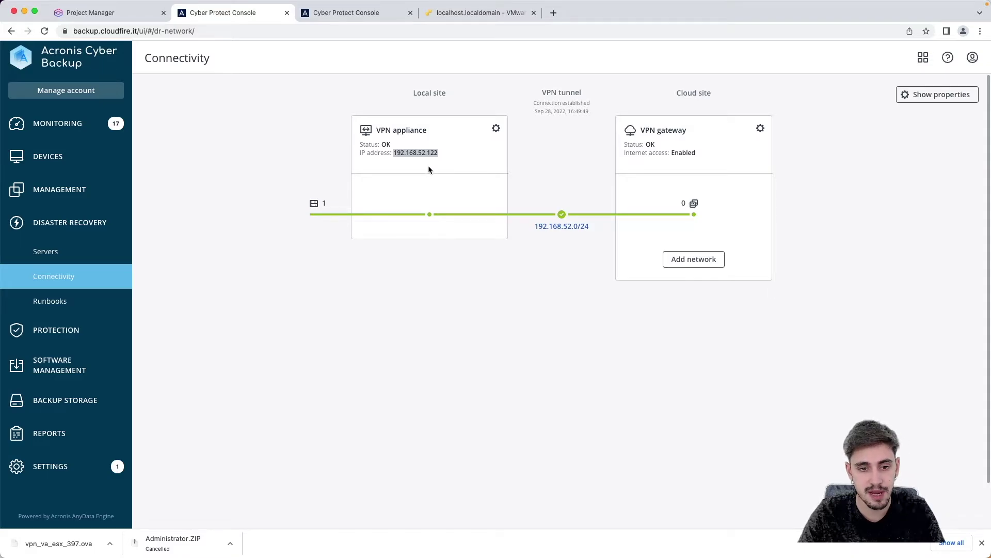
left_click(473, 16)
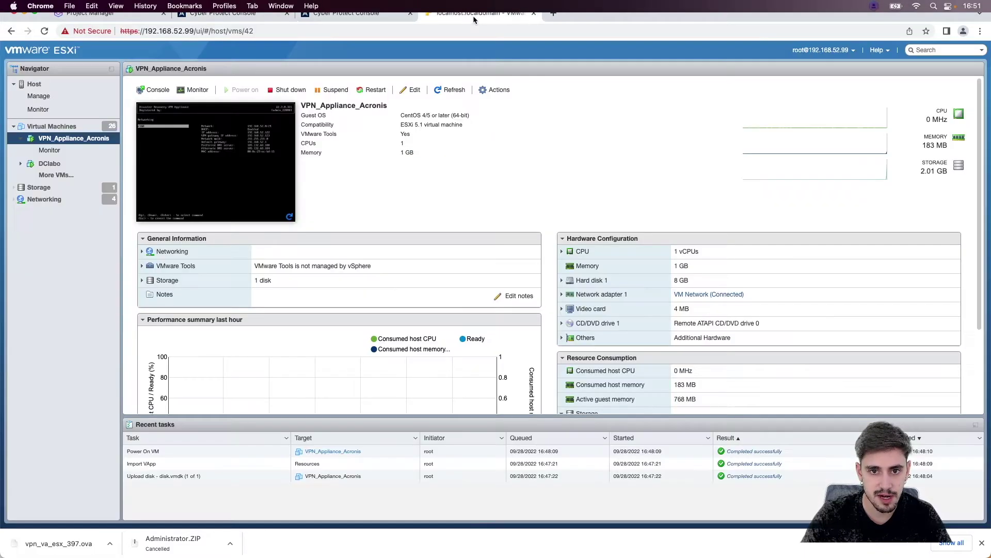
Step: Check the appliance console's localhost login prompt, then return to the Acronis Connectivity page
left_click(296, 197)
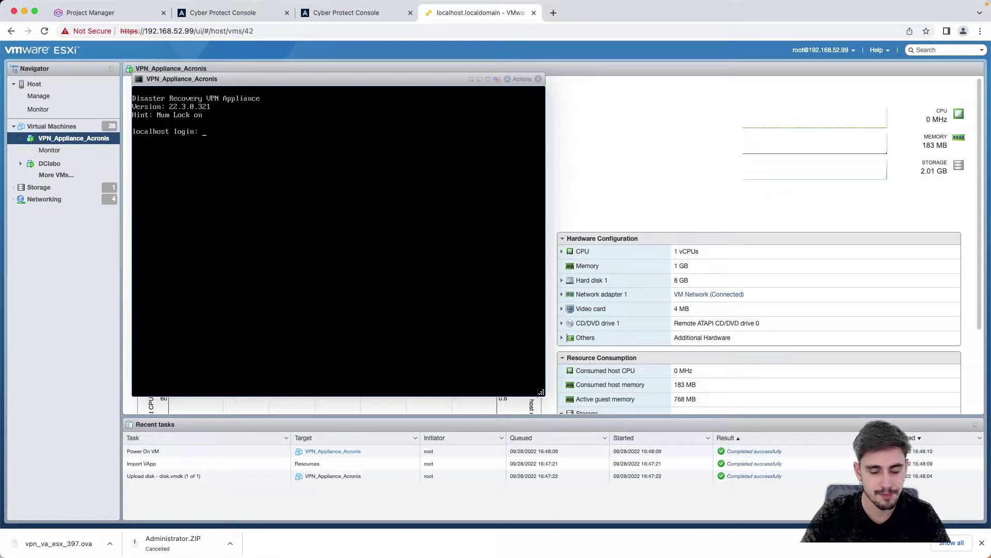
key("super+2")
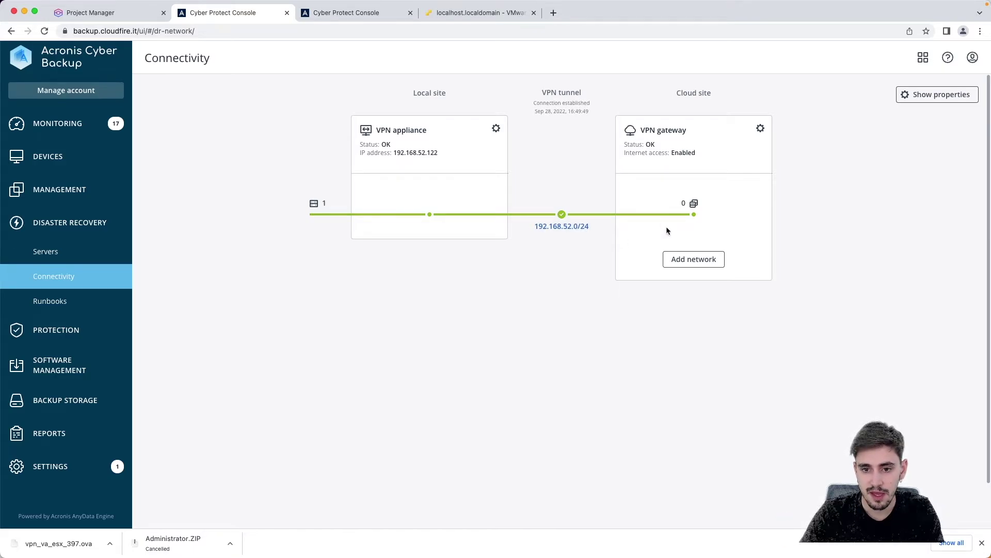
left_click(320, 203)
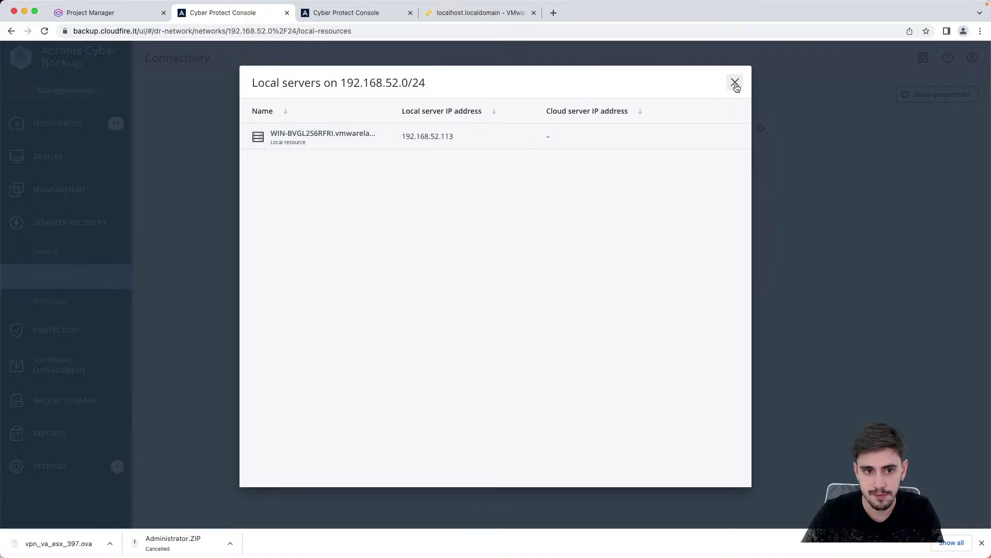
left_click(735, 82)
left_click(692, 204)
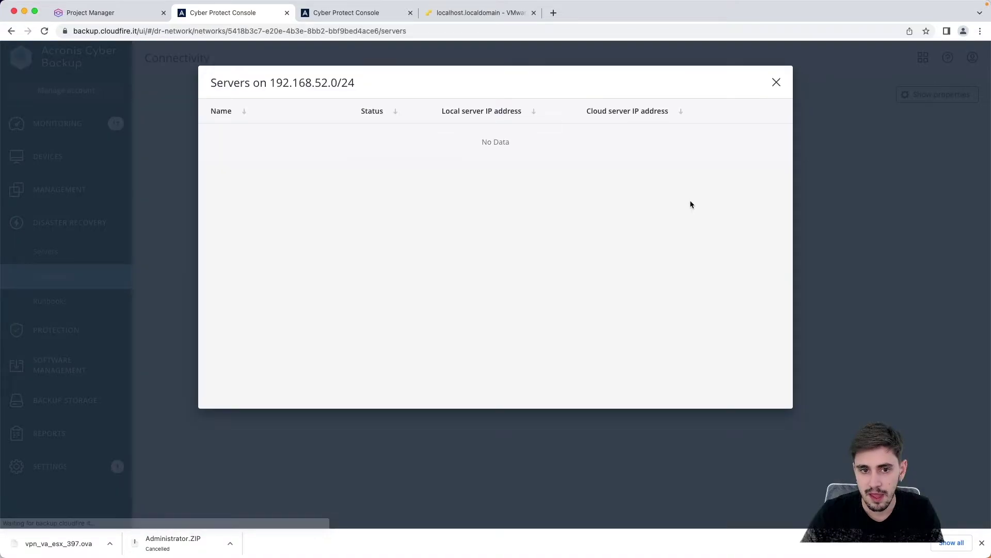
left_click(776, 82)
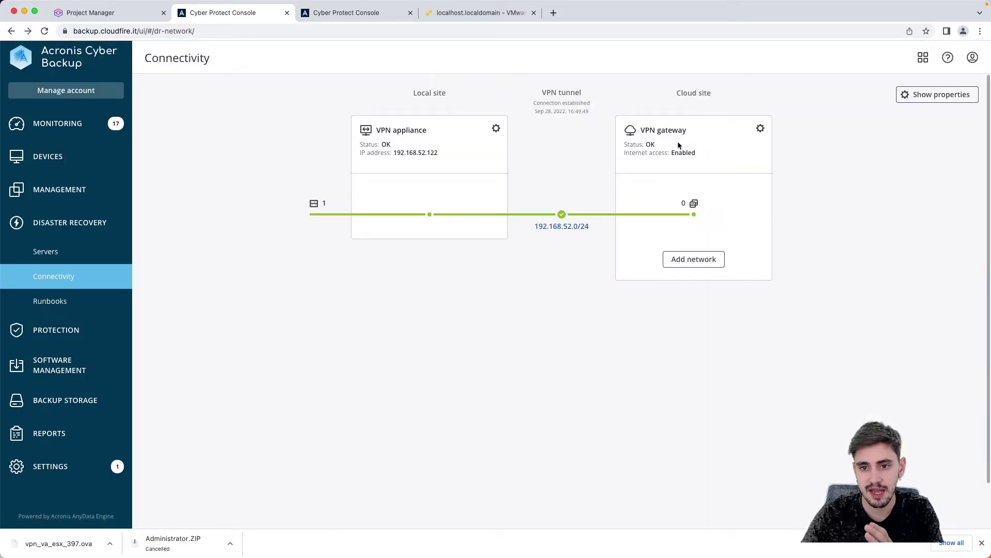
left_click(694, 205)
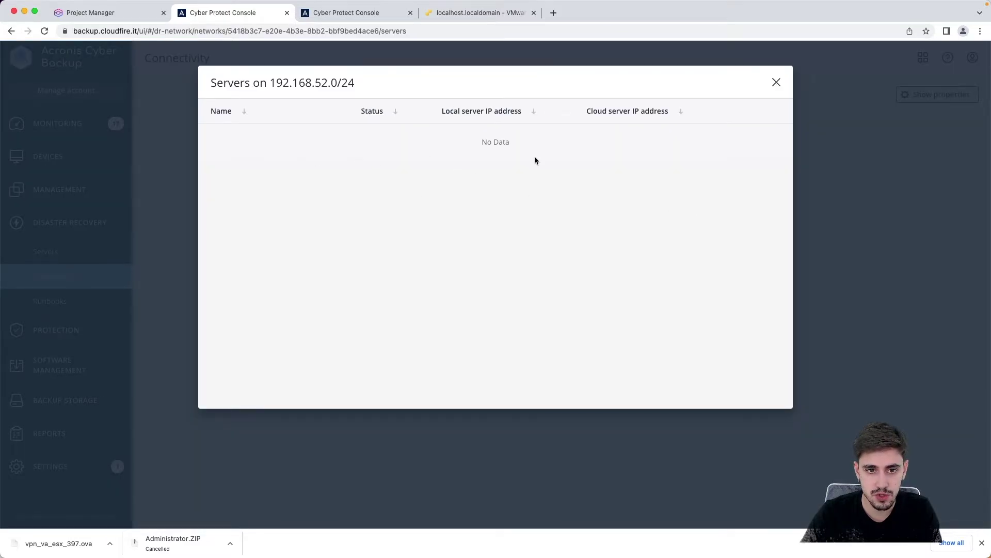
left_click(776, 84)
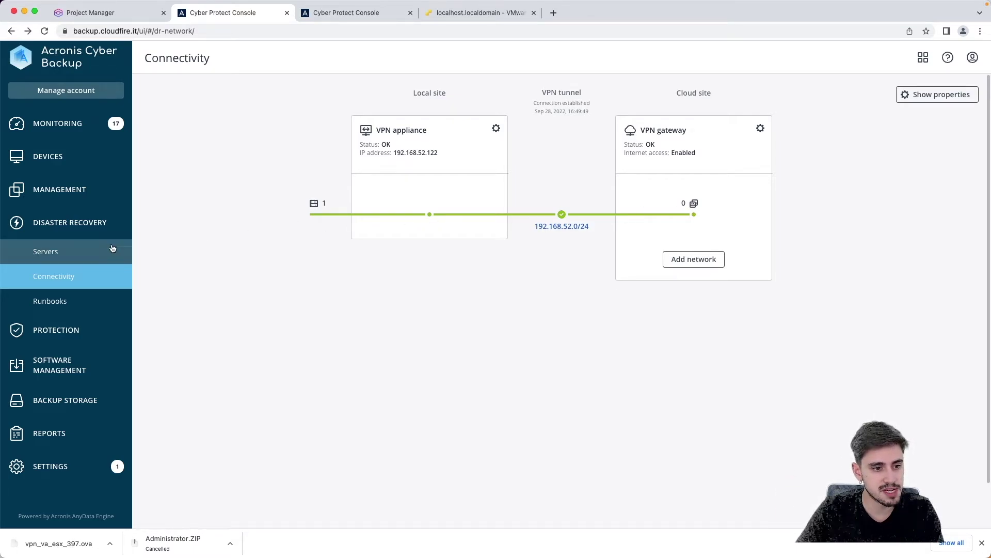
Step: Begin a recovery server for WIN-BVGL2S6RFRI.vmwarelabo.local and review its CPU and RAM sizes
left_click(64, 258)
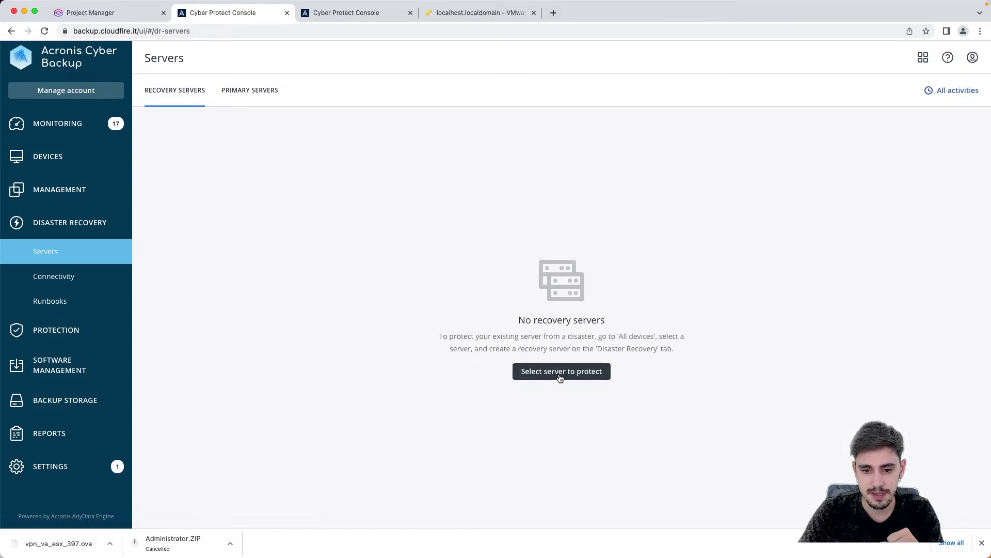
left_click(560, 376)
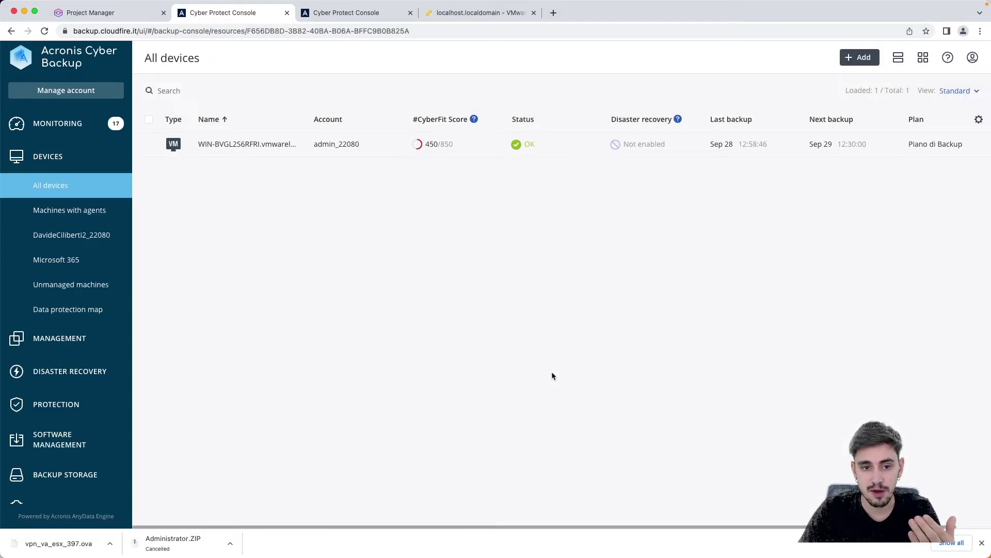
left_click(390, 143)
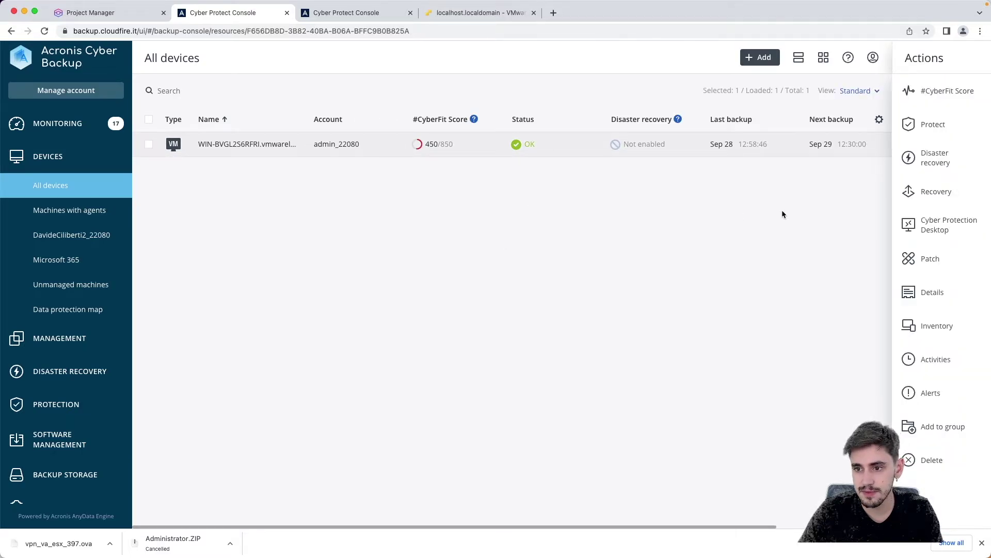
left_click(903, 169)
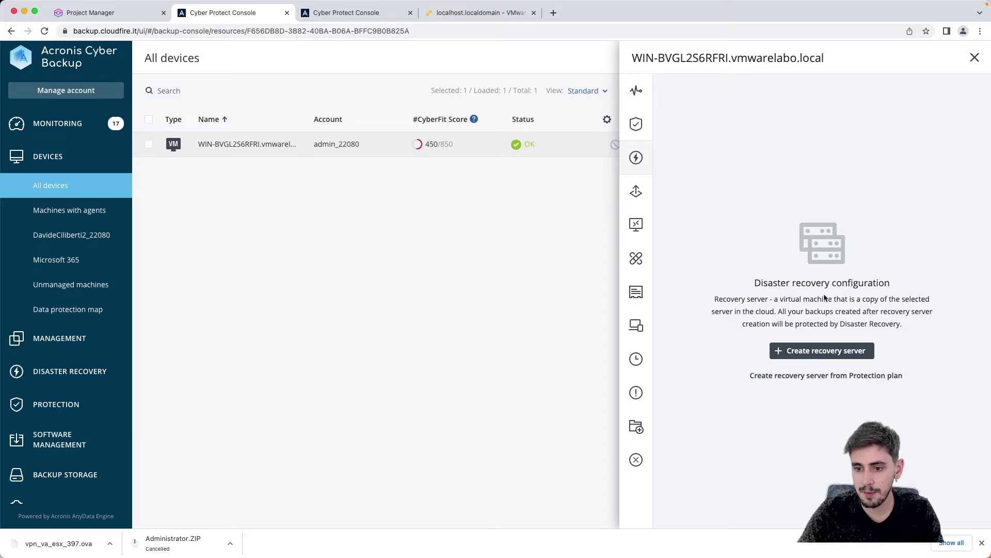
left_click(827, 353)
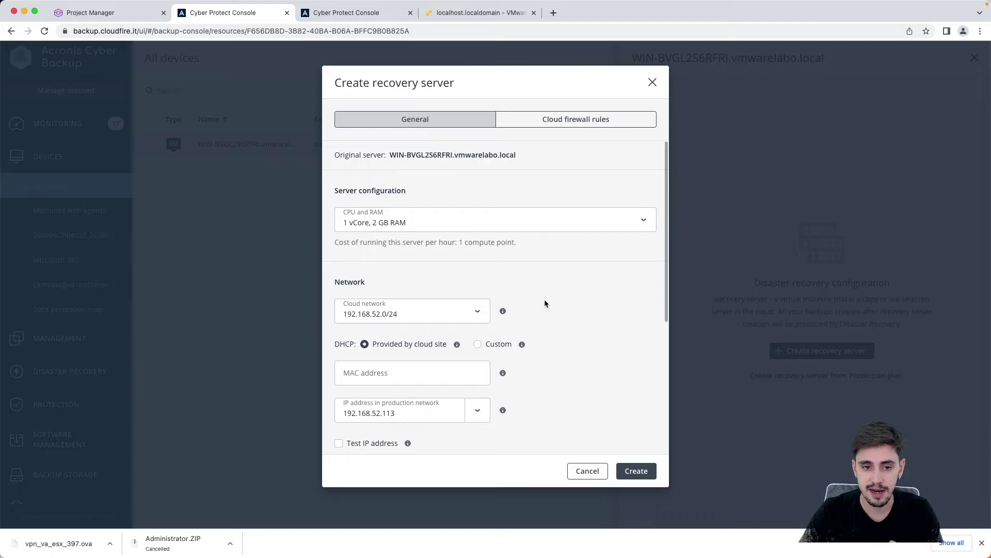
left_click(559, 224)
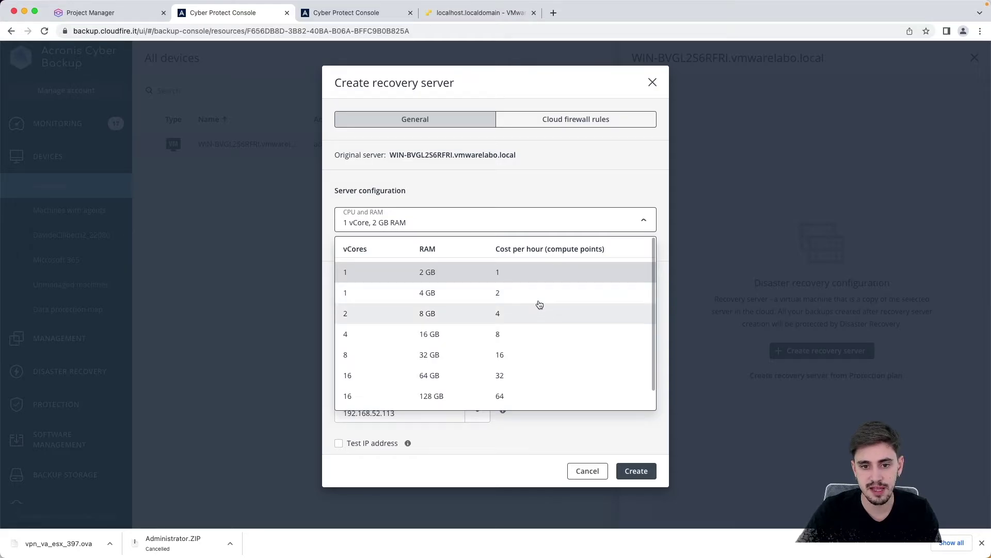
left_click(90, 12)
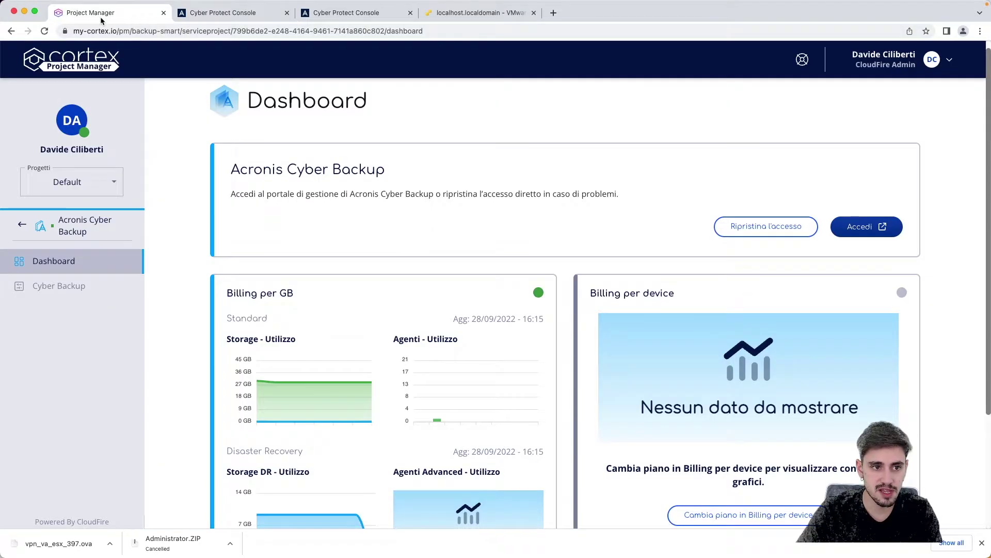
Step: Scroll Cortex to the €28,61 monthly billing estimate, then return to the recovery server dialog
scroll(464, 245, "down", 3)
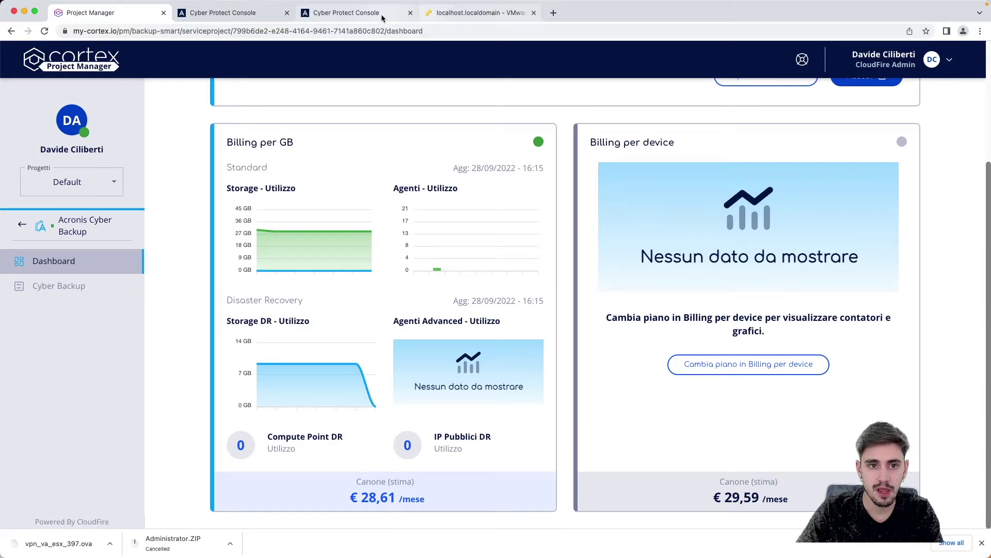
left_click(316, 13)
left_click(282, 14)
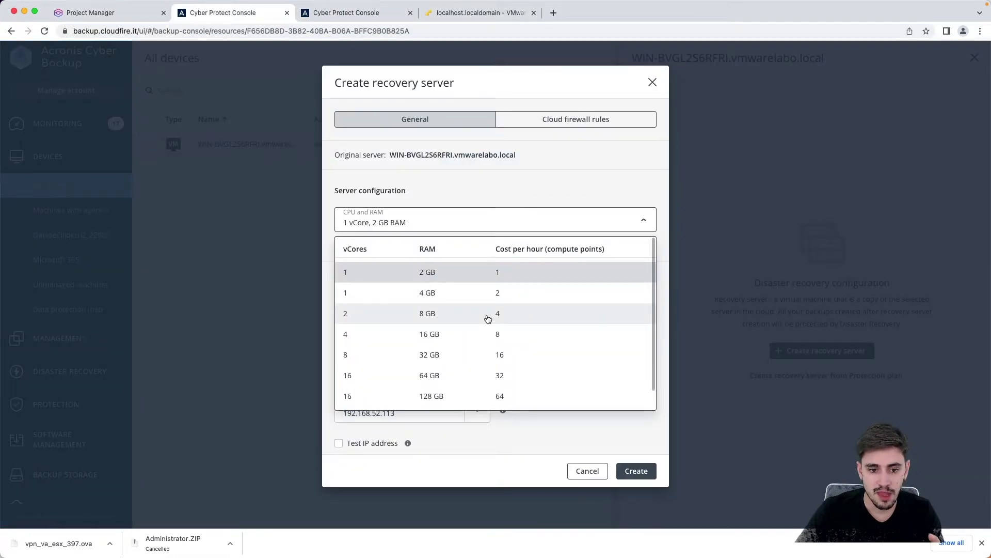
Step: Size the recovery server at 2 vCores and 8 GB RAM
left_click(453, 322)
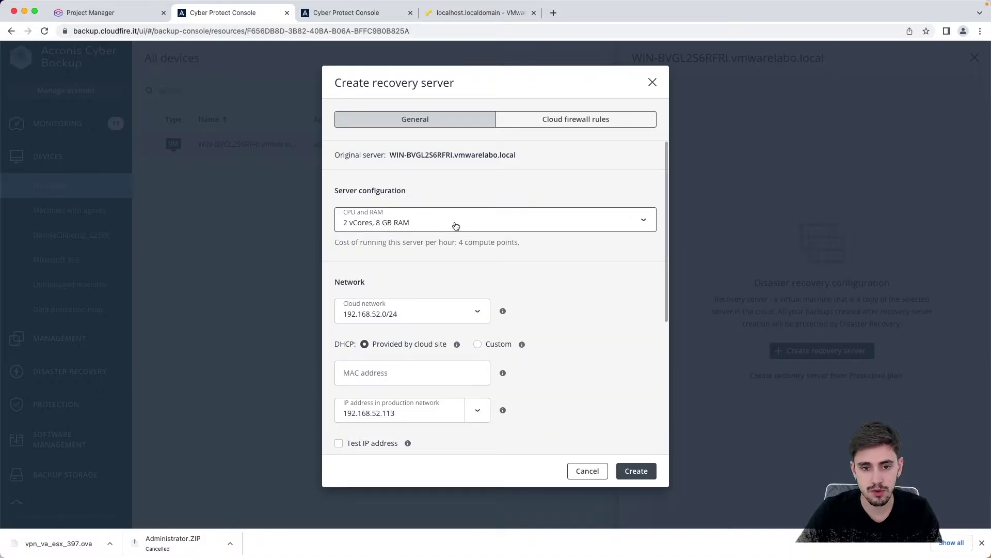
left_click(453, 226)
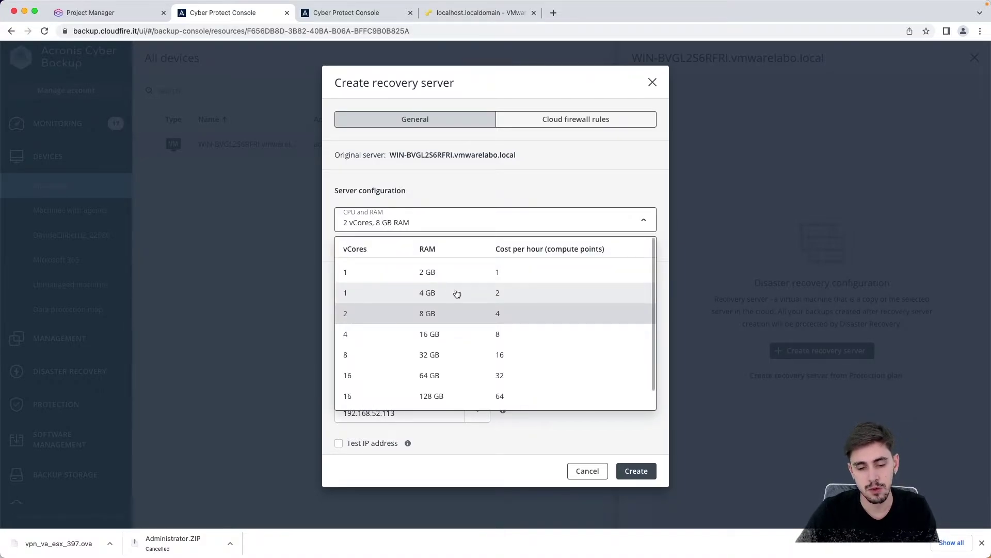
left_click(462, 317)
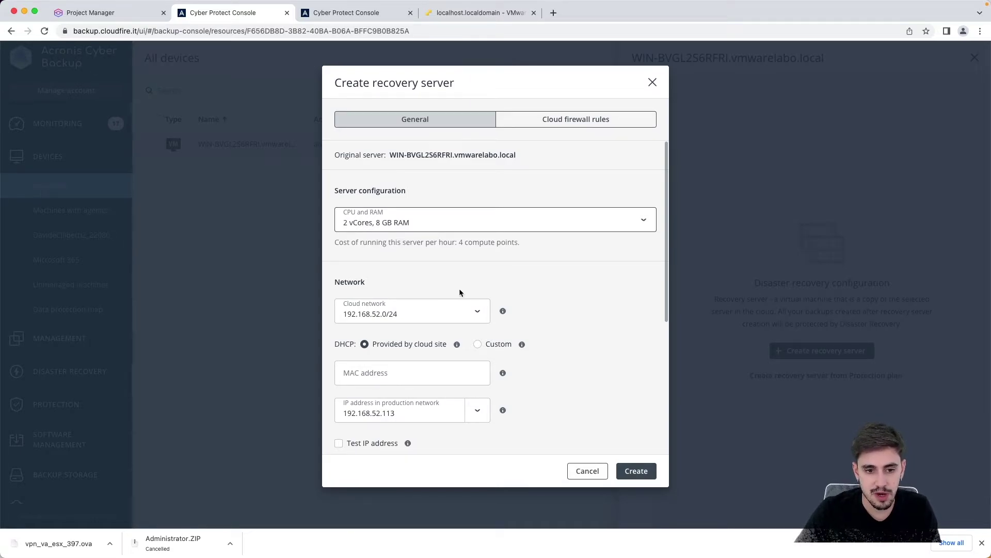
Step: Review the cloud network options, leaving the MAC address field empty
left_click(485, 308)
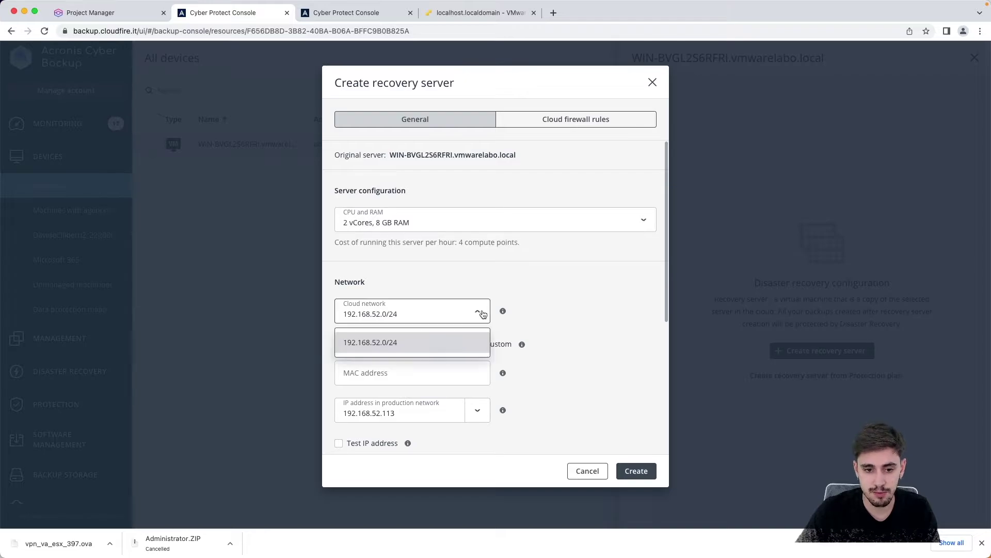
left_click(480, 313)
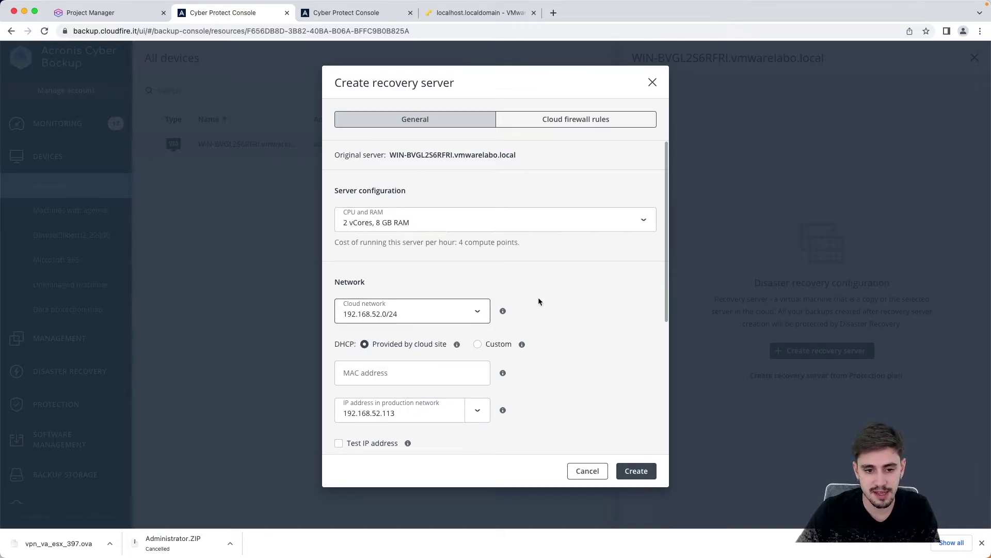
scroll(538, 302, "down", 3)
left_click(423, 312)
left_click(571, 299)
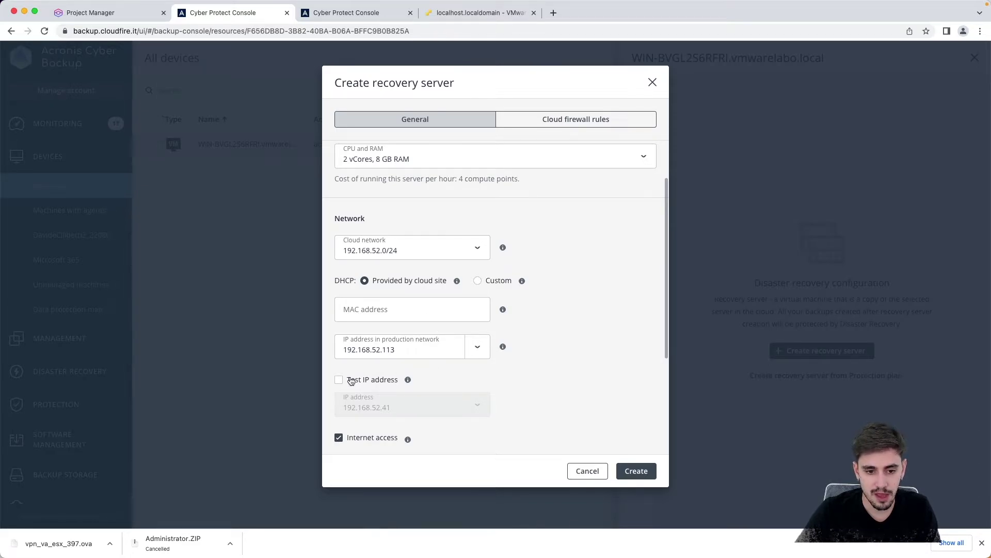
scroll(350, 380, "up", 1)
scroll(346, 357, "down", 4)
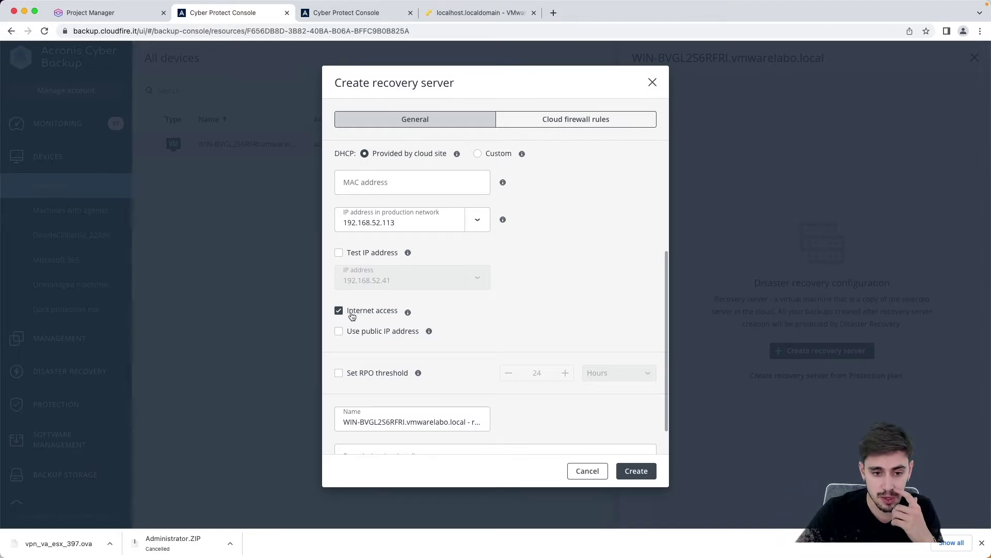
Step: Toggle Use public IP address on and off again, then display the cloud firewall rules
left_click(377, 333)
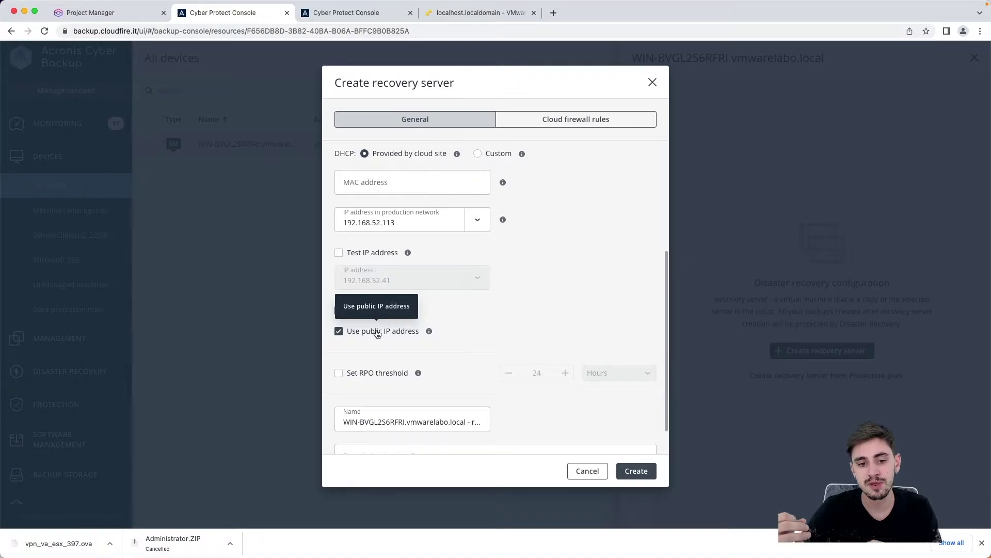
left_click(378, 333)
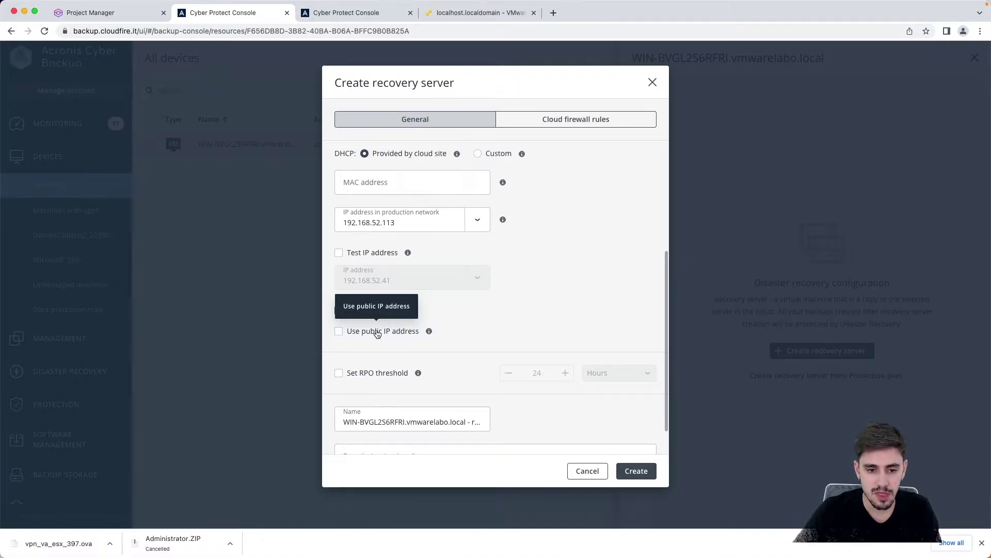
left_click(577, 126)
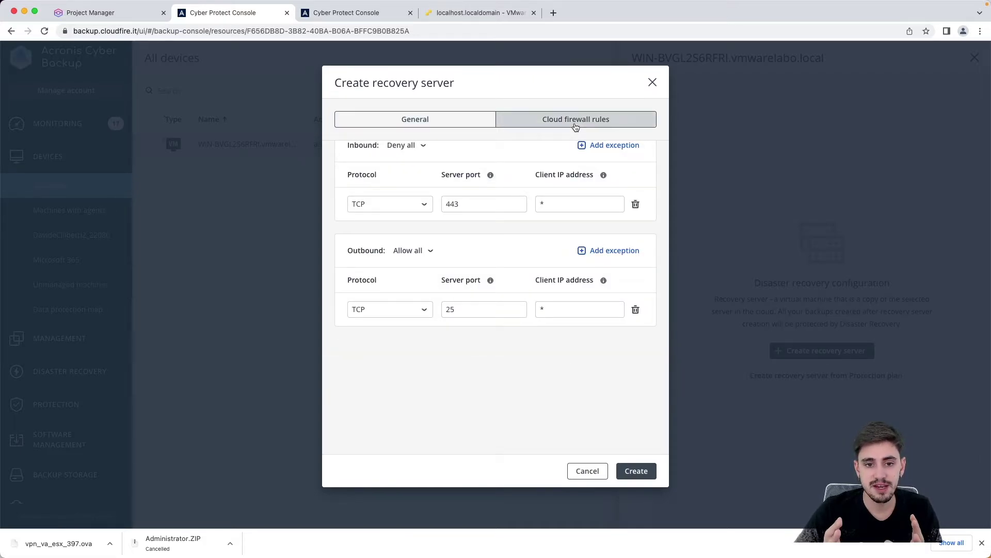
Step: Set inbound and outbound traffic to Deny all and delete the inbound TCP 443 exception
scroll(561, 199, "up", 2)
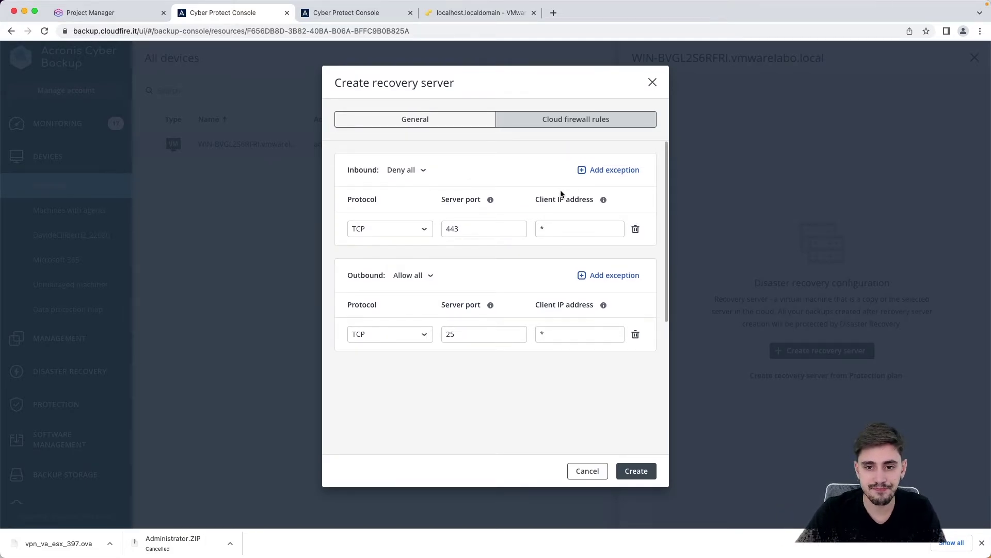
left_click(410, 173)
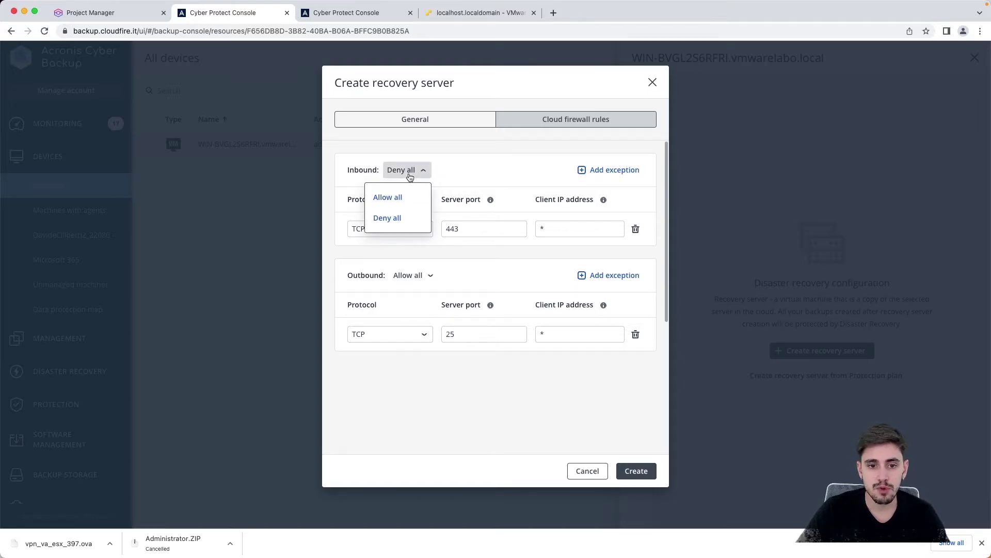
left_click(398, 220)
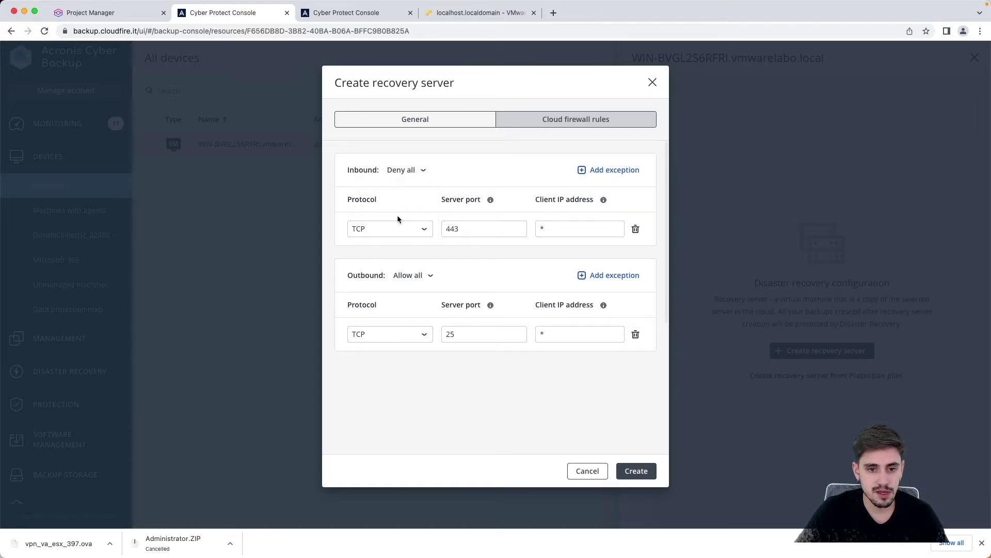
left_click(411, 275)
left_click(415, 323)
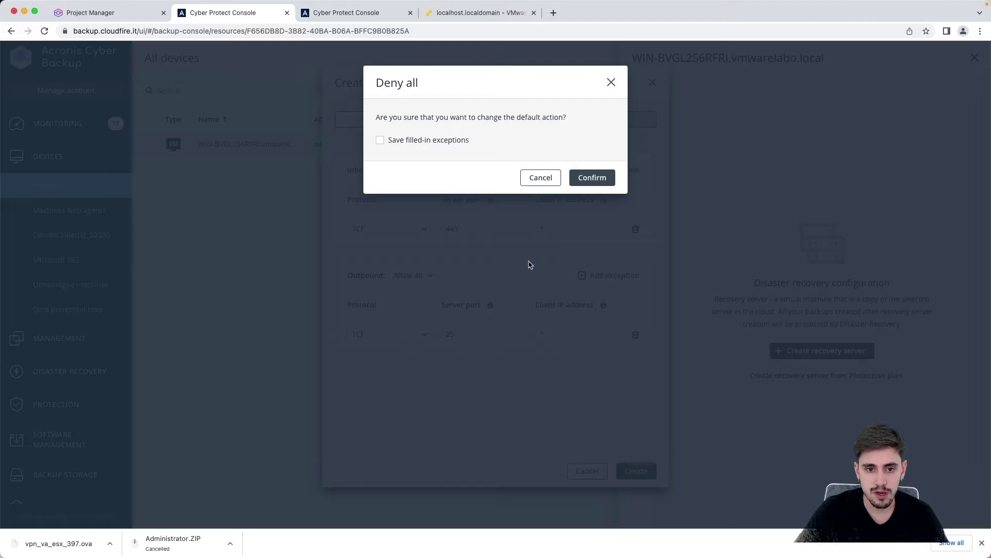
left_click(458, 149)
left_click(450, 140)
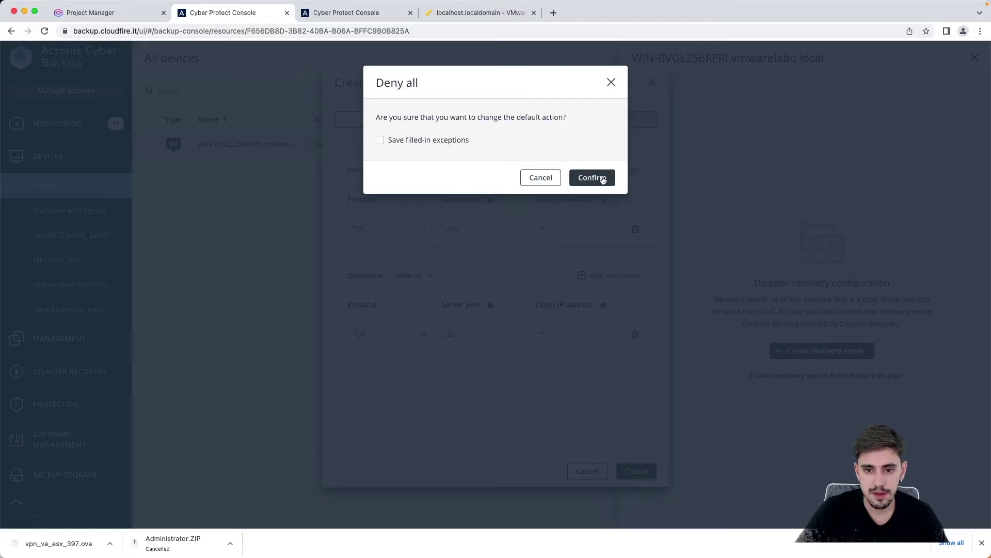
left_click(599, 178)
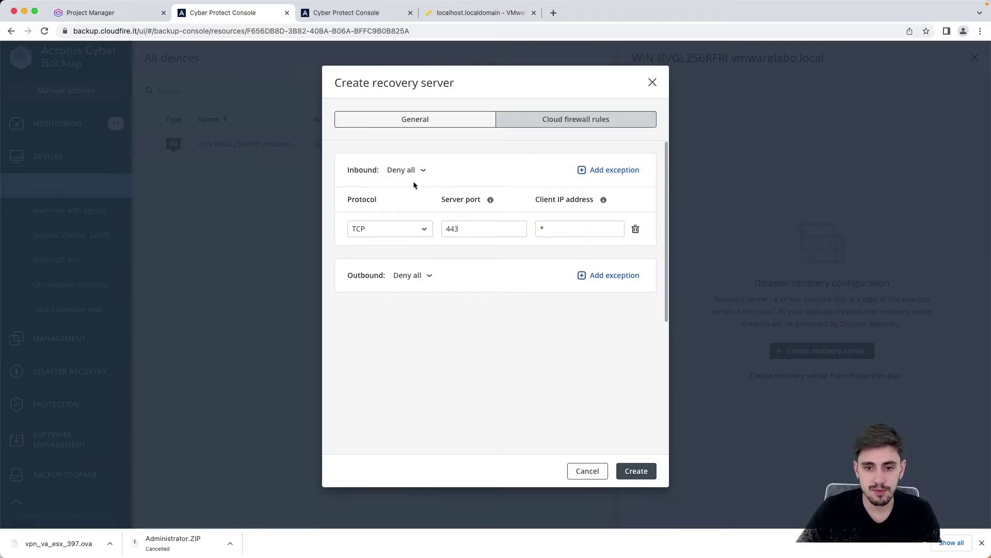
left_click(636, 228)
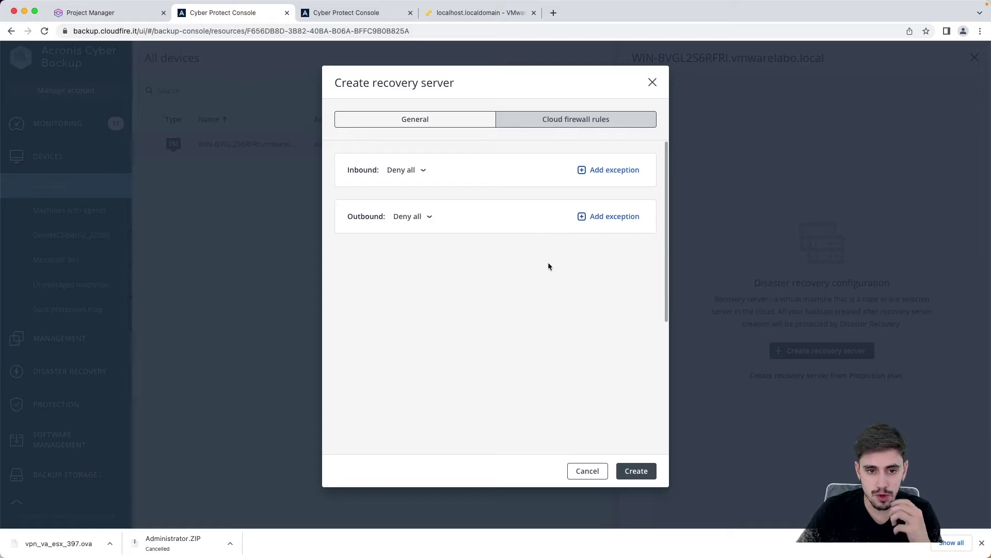
Step: Switch inbound and outbound back to Allow all, confirming each, and return to General
left_click(406, 170)
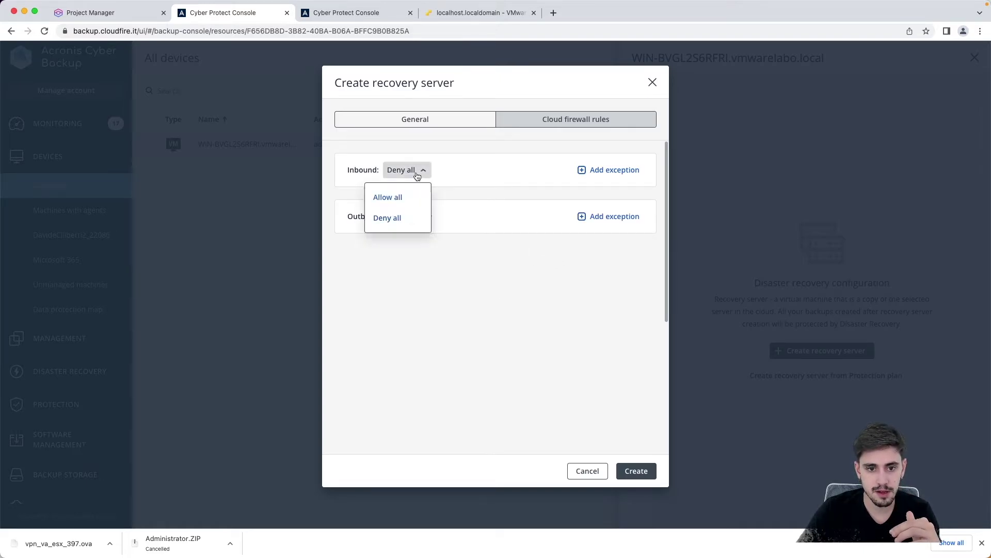
left_click(398, 195)
left_click(592, 153)
left_click(413, 216)
left_click(432, 240)
left_click(602, 158)
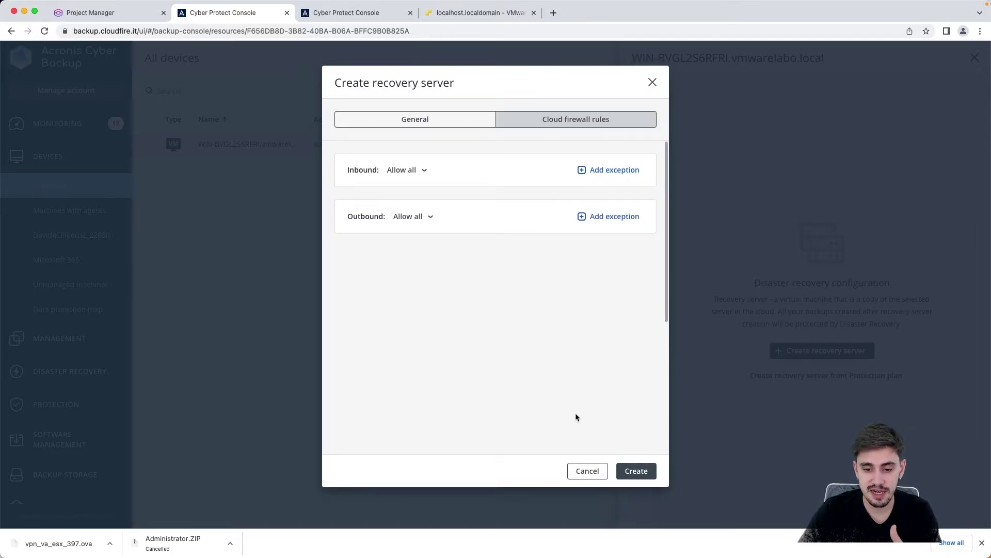
left_click(416, 118)
scroll(556, 291, "down", 3)
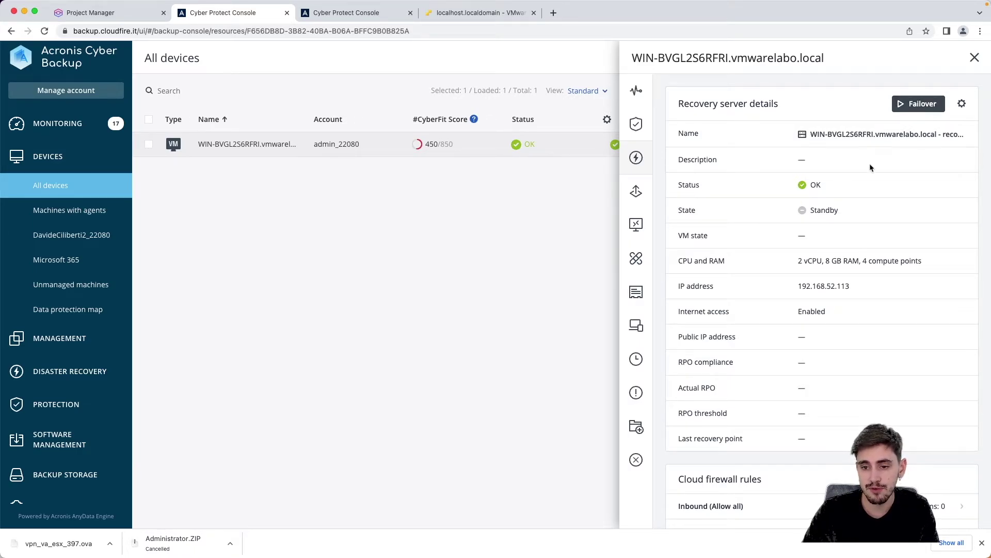
Step: Open Disaster Recovery Connectivity and list the one cloud server on 192.168.52.0/24
left_click(101, 371)
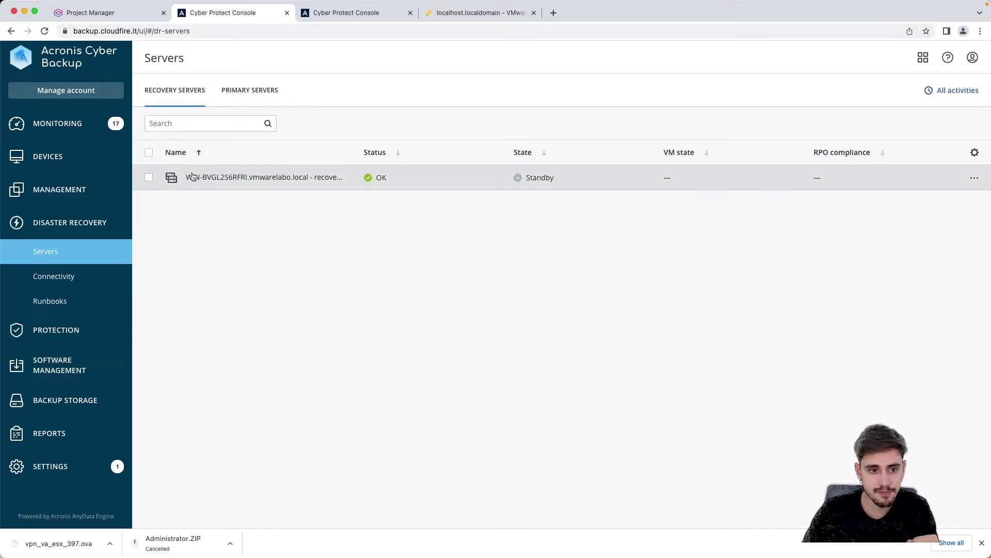
left_click(76, 281)
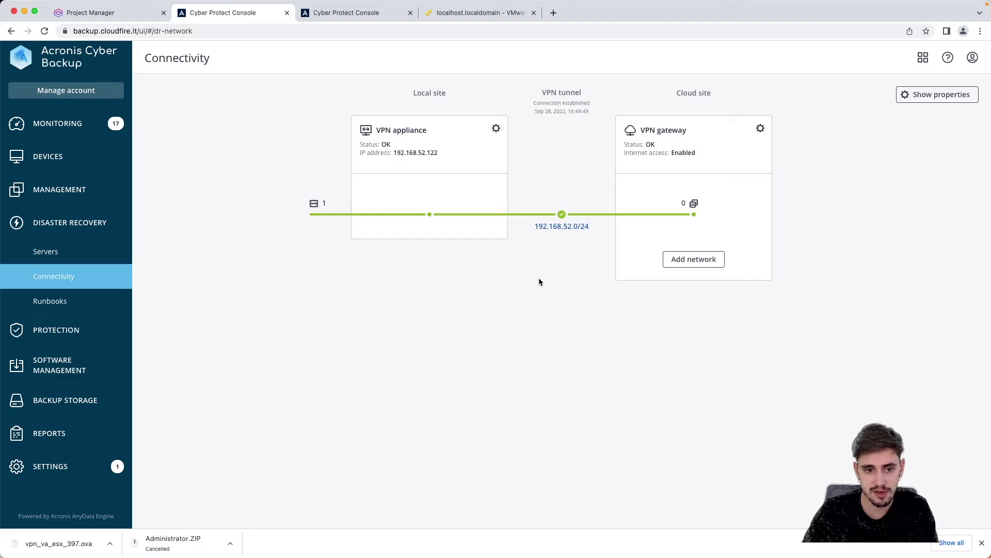
left_click(693, 203)
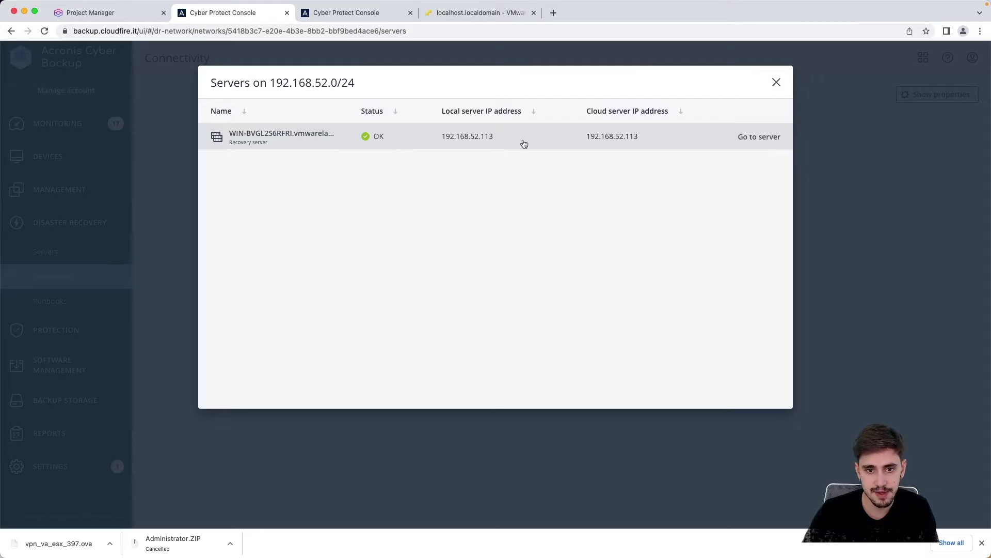
left_click(776, 83)
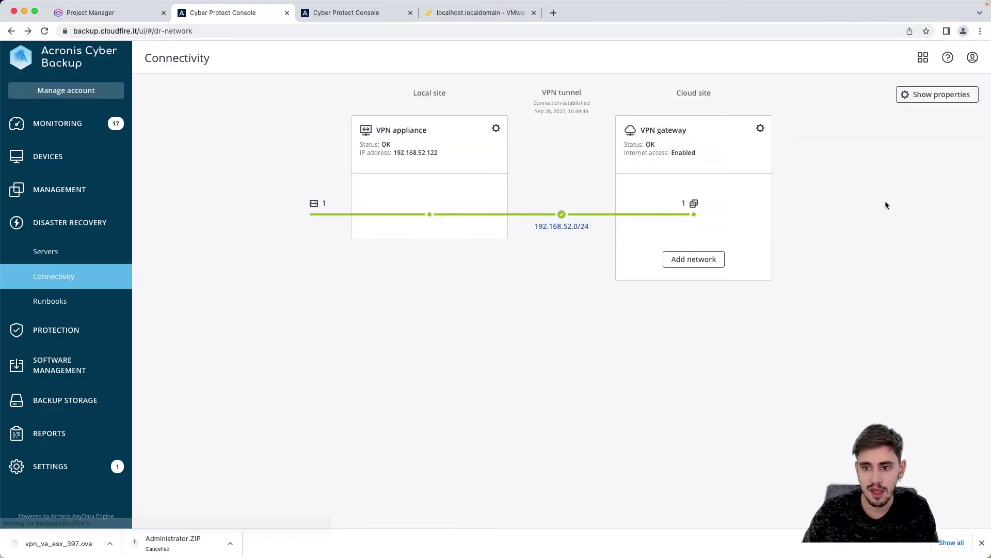
Step: Show the connectivity properties, look them over, and hide them again
left_click(923, 95)
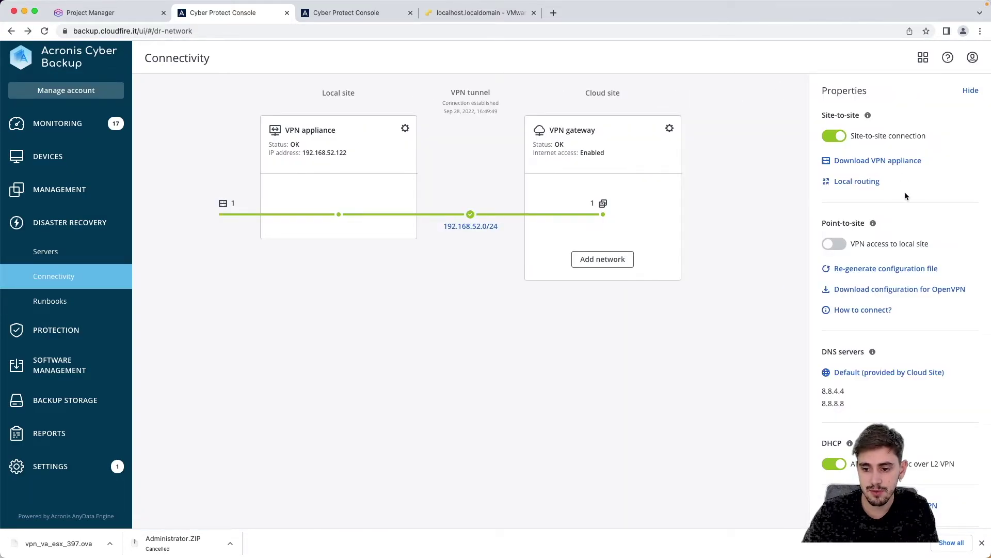
scroll(905, 195, "down", 2)
scroll(905, 195, "up", 2)
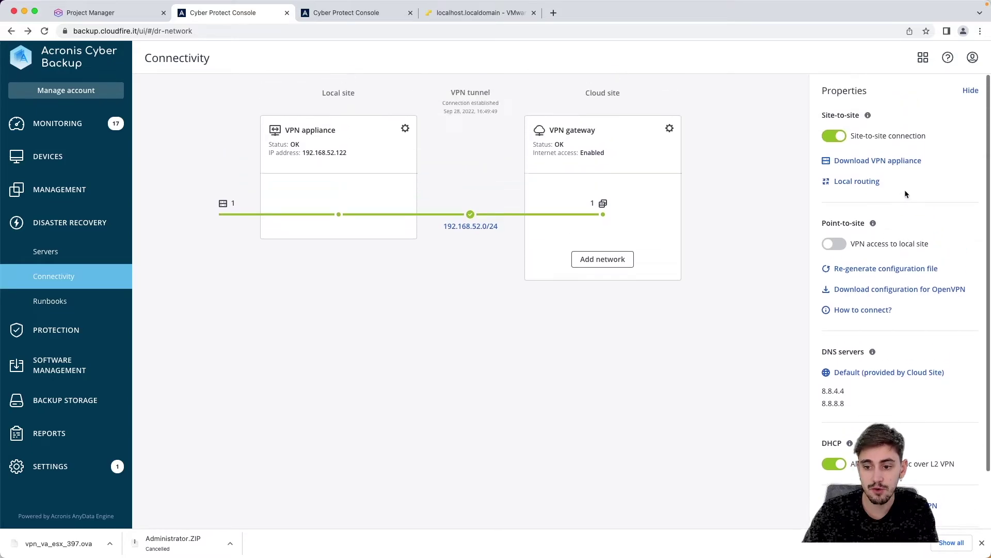
left_click(970, 90)
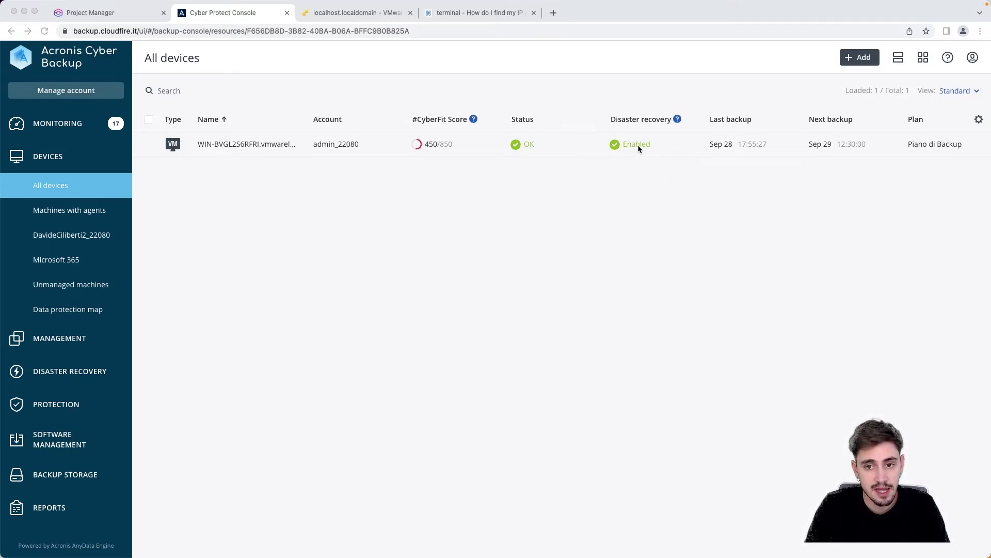
Step: Visit Protection plans and the recovery server's details, then return to the Connectivity overview
left_click(766, 185)
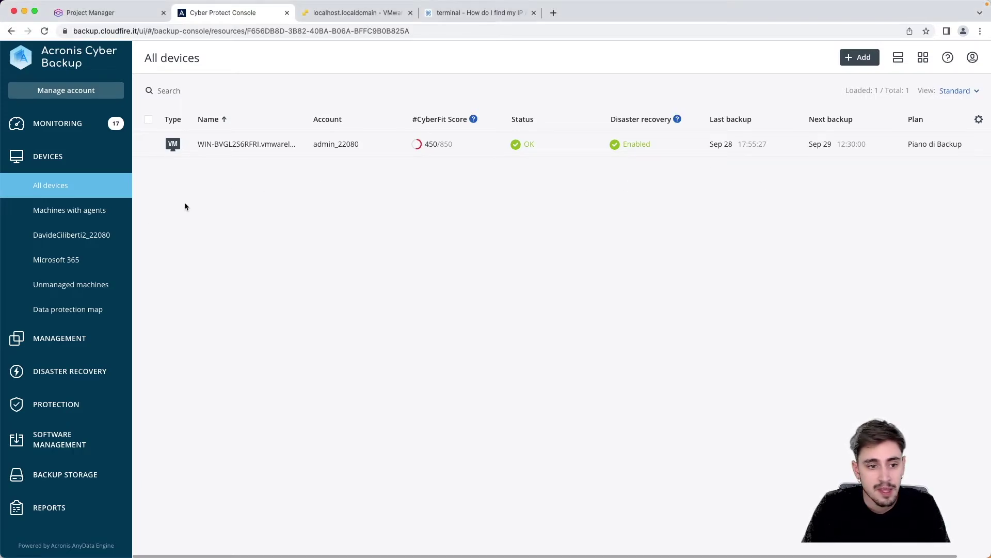
left_click(72, 353)
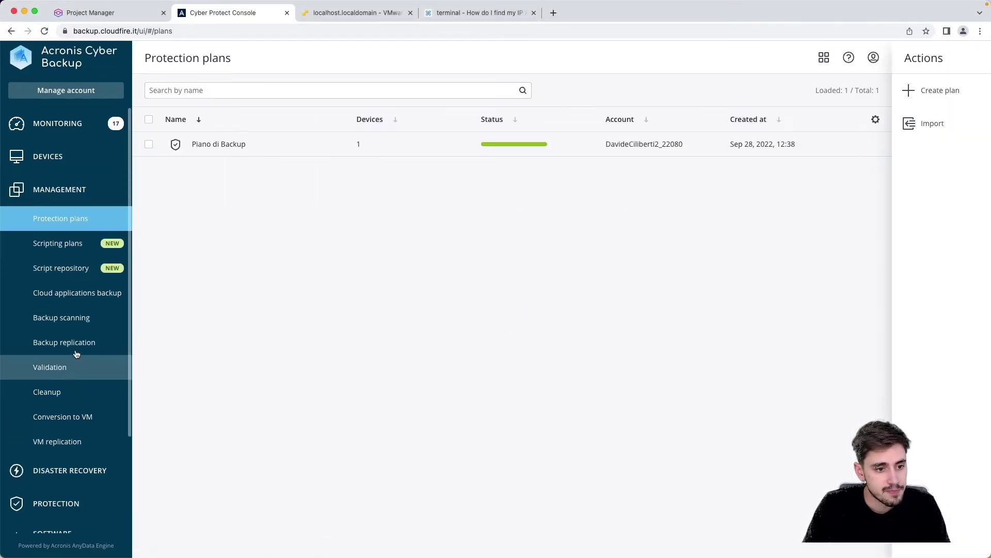
left_click(68, 475)
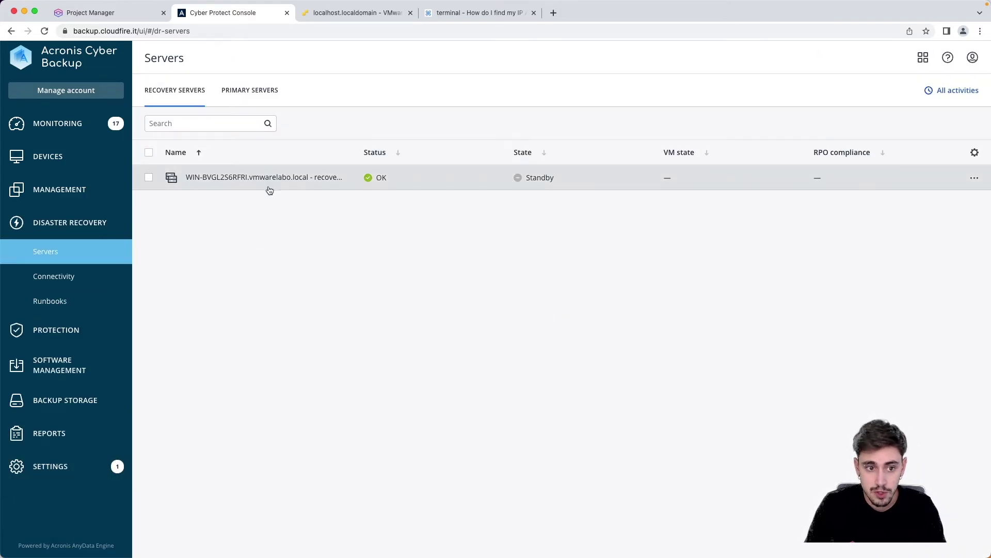
left_click(268, 189)
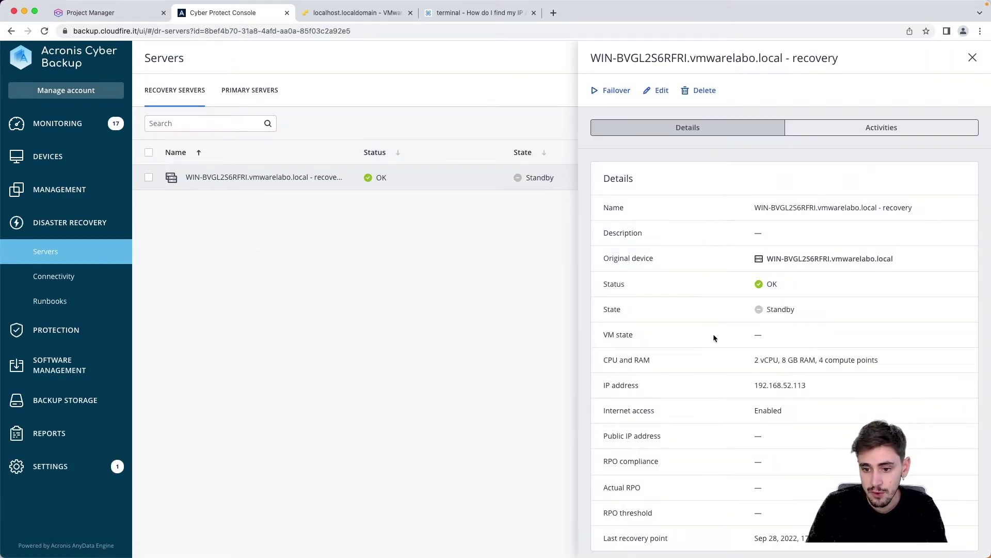
scroll(714, 334, "down", 3)
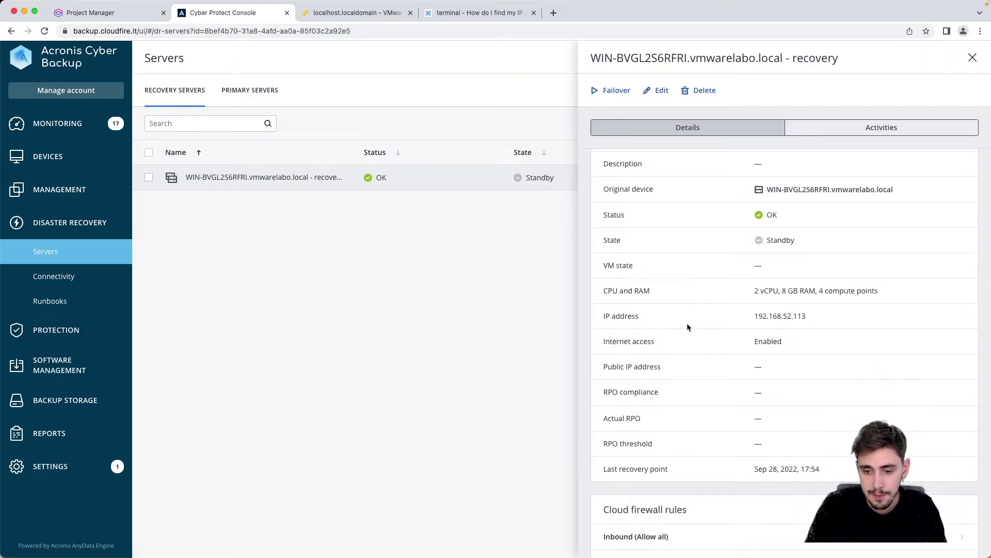
left_click(71, 277)
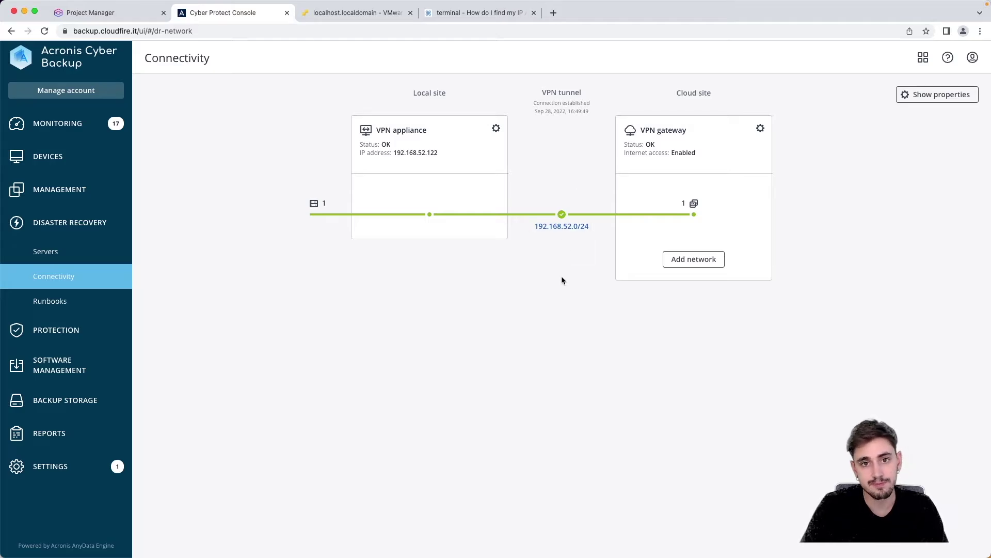
Step: In DClabo's Command Prompt, ping 192.168.52.136
left_click(378, 14)
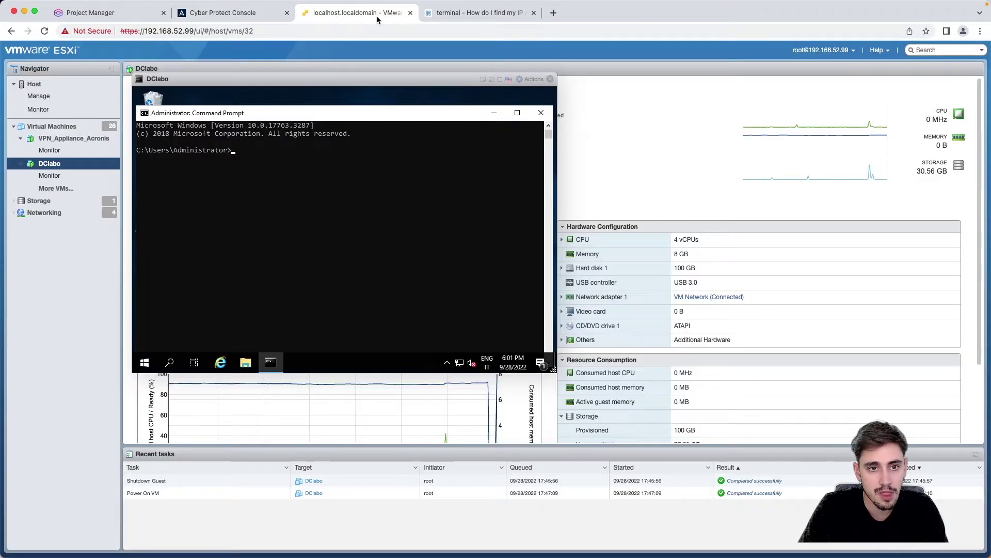
left_click(300, 176)
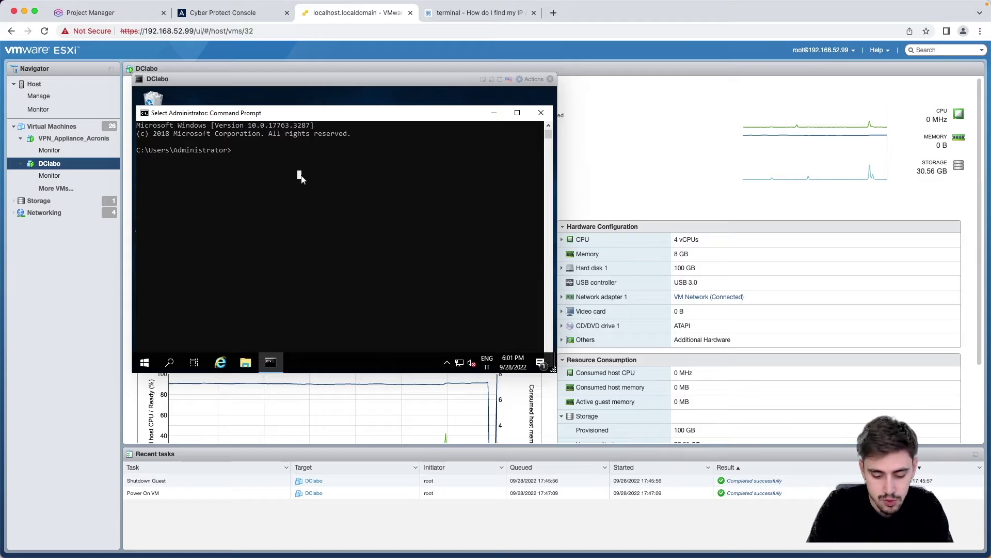
type("ping")
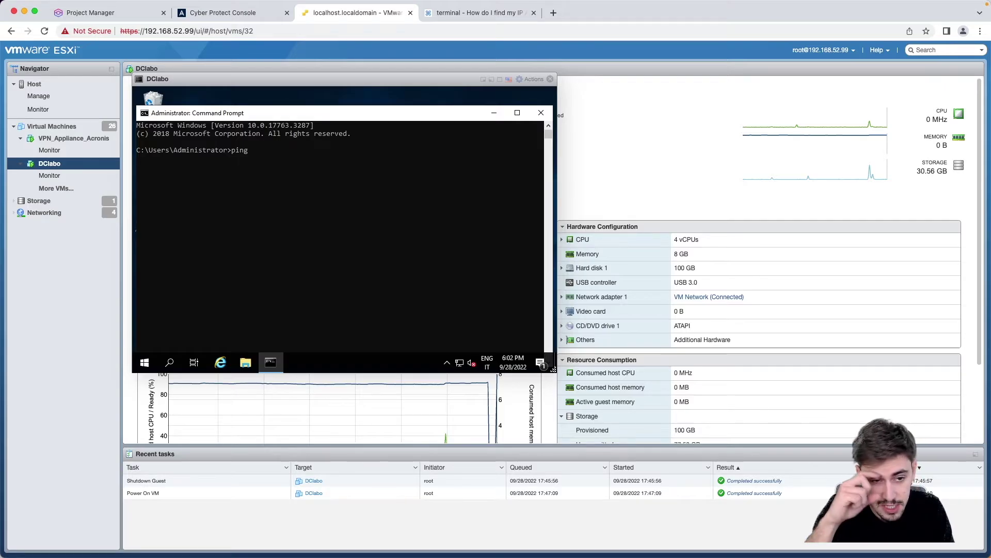
type("9")
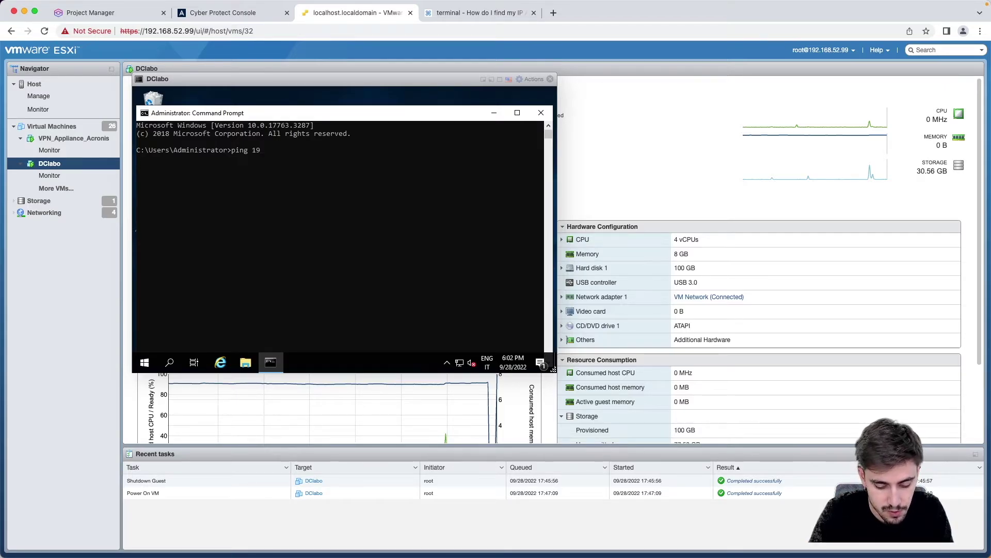
type("2.168")
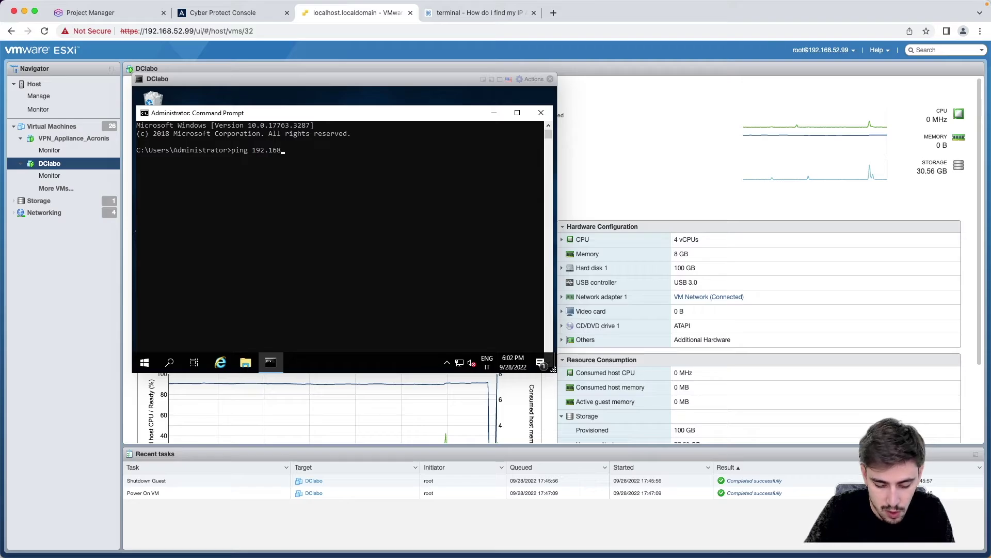
type(".52.136")
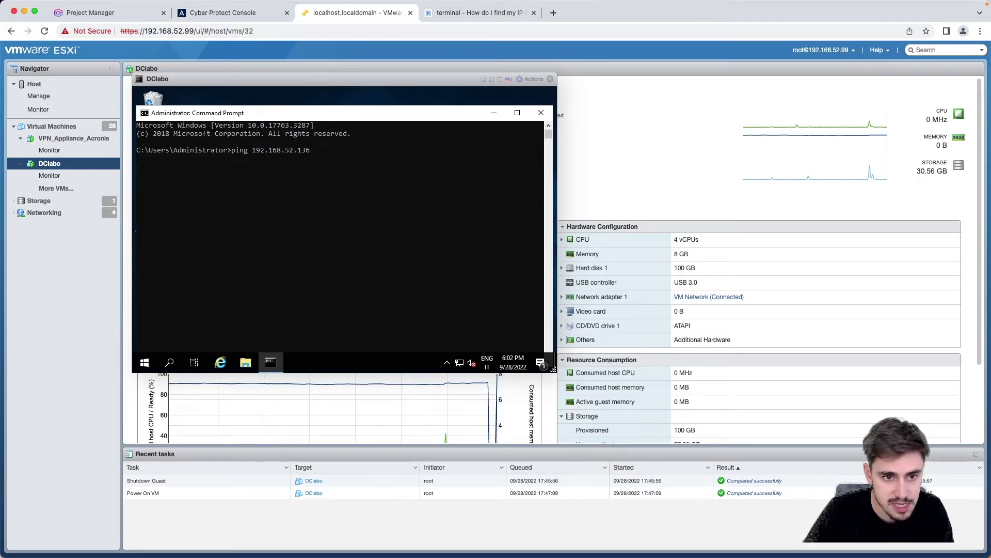
key("Return")
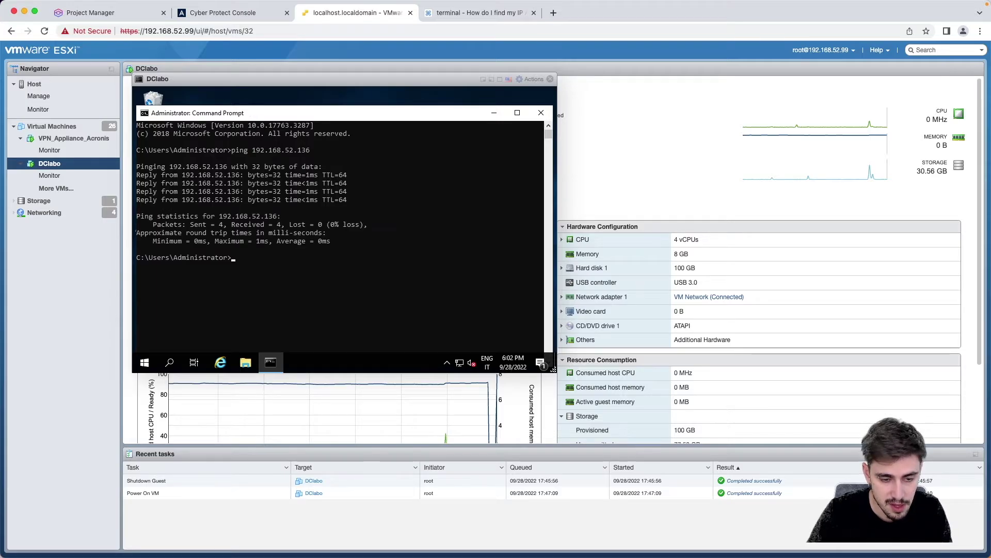
Step: Ping 192.168.52.122 and 192.168.52.123 from recalled commands, then close the DClabo console
key("Up")
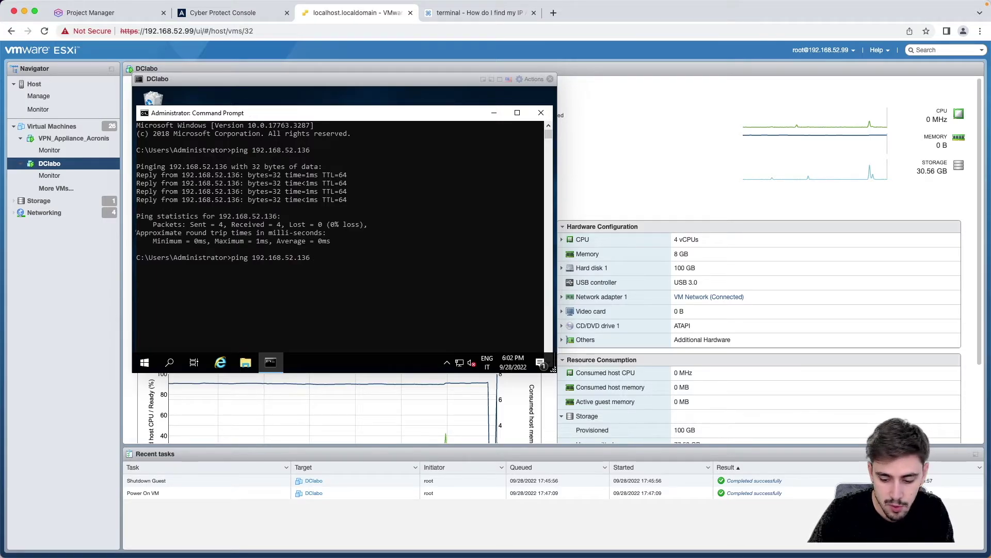
key("BackSpace")
key("BackSpace")
key("BackSpace")
type("122")
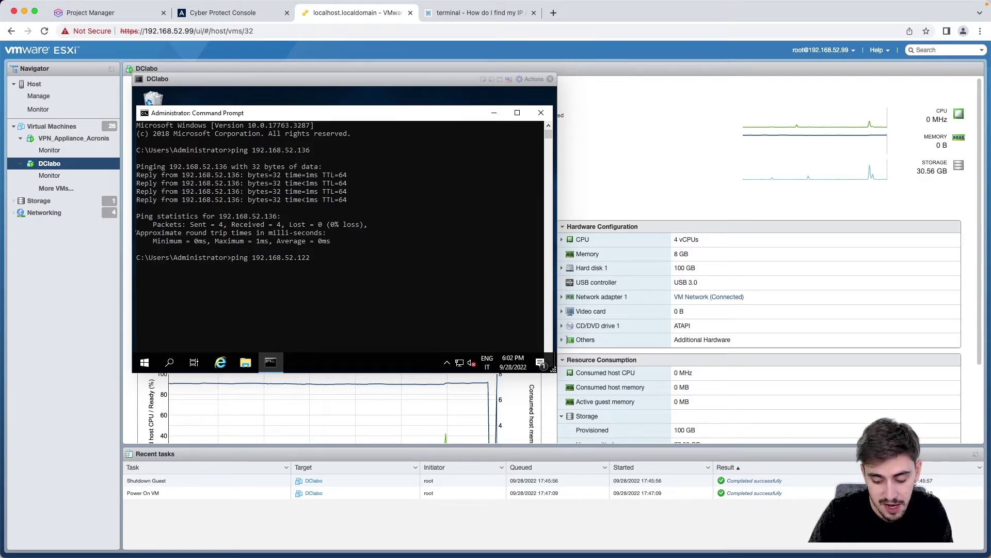
key("Return")
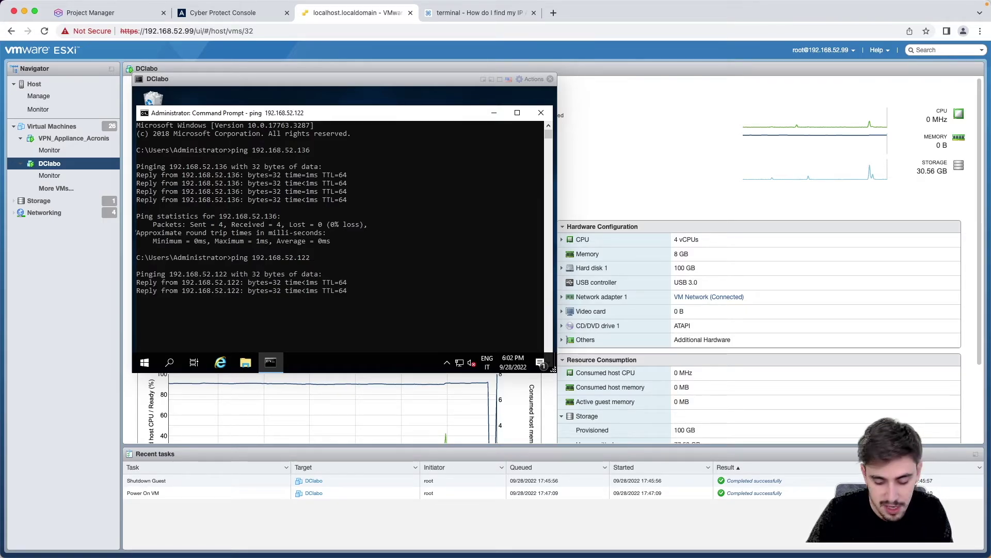
key("Up")
key("Up")
scroll(427, 196, "down", 2)
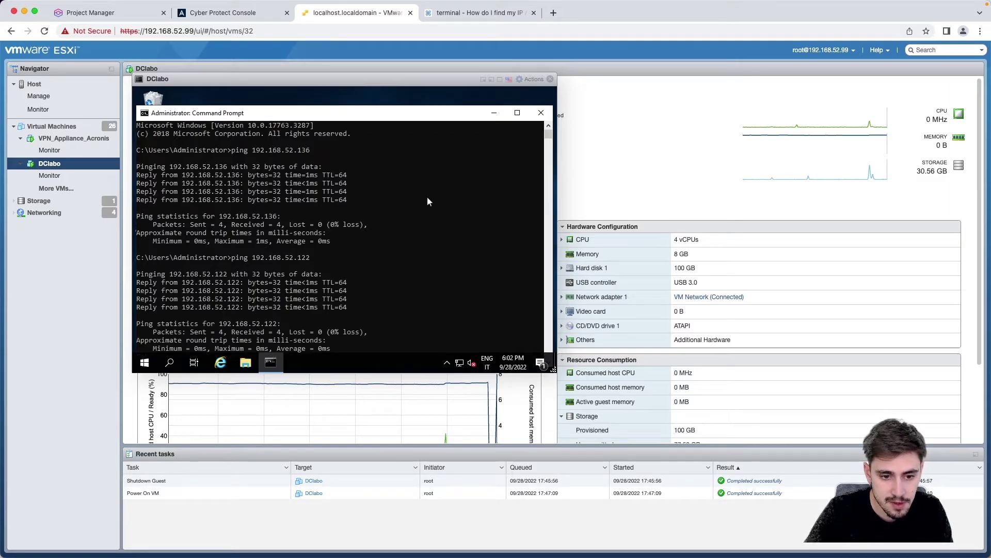
key("BackSpace")
key("BackSpace")
type("23")
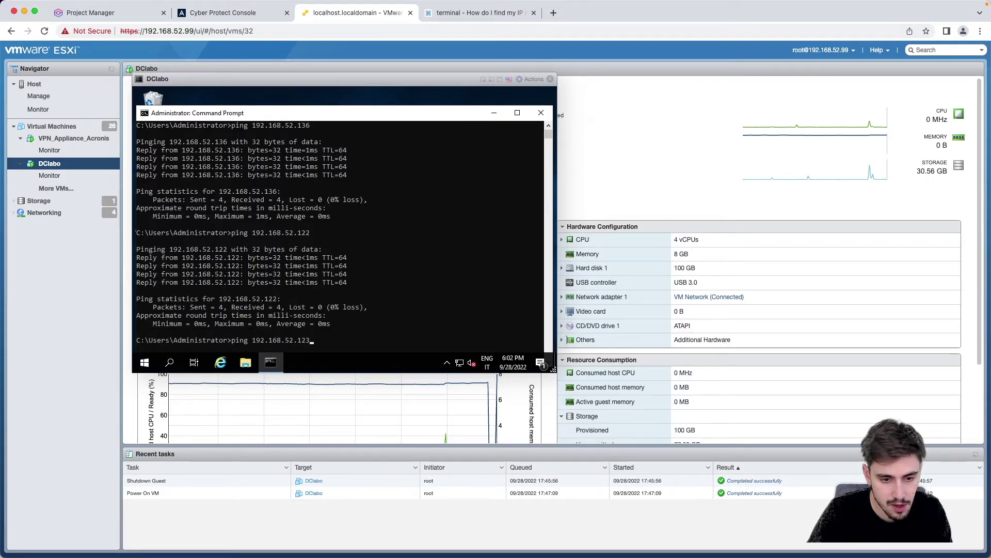
key("Return")
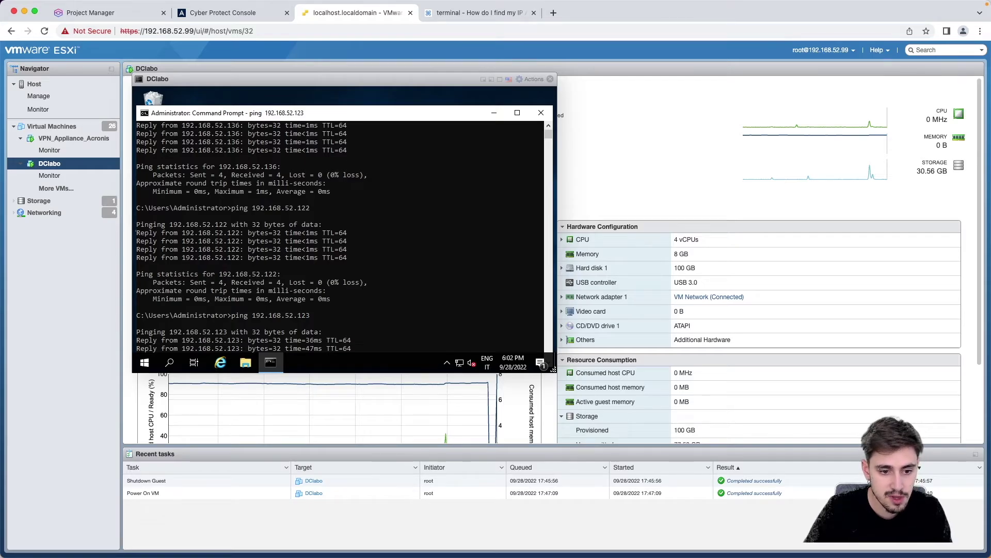
left_click(377, 240)
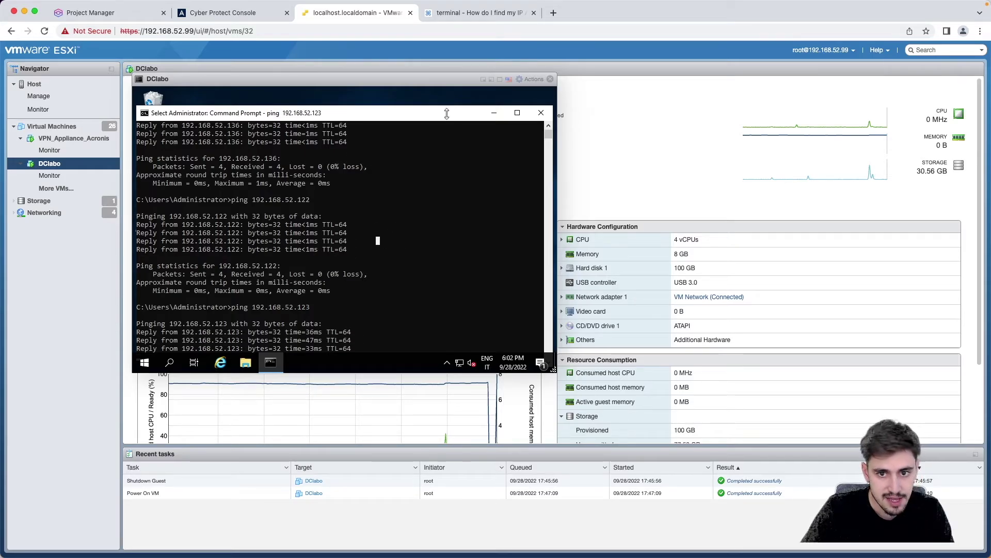
left_click(551, 80)
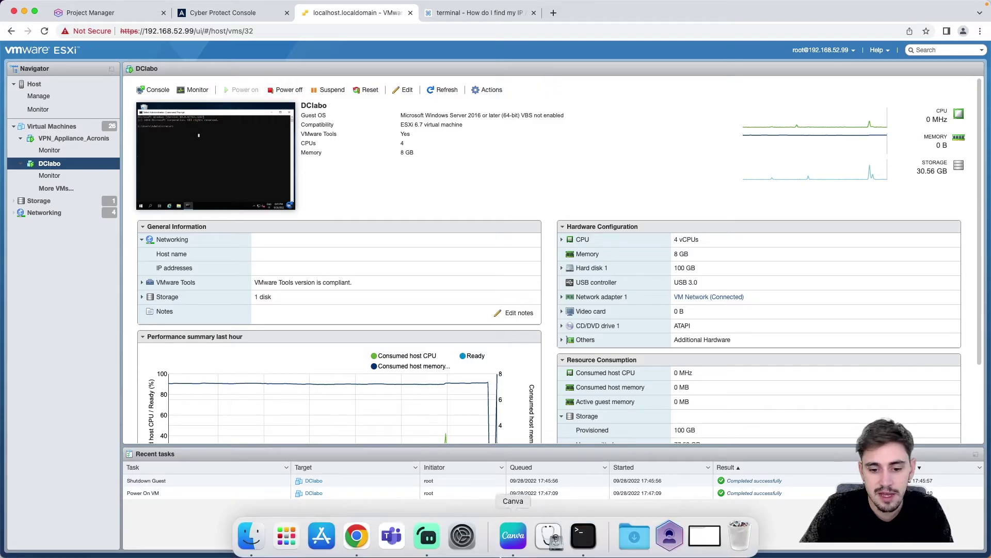
Step: Open a Mac Terminal beside the ESXi page and type ping 192.168.52.113
left_click(584, 535)
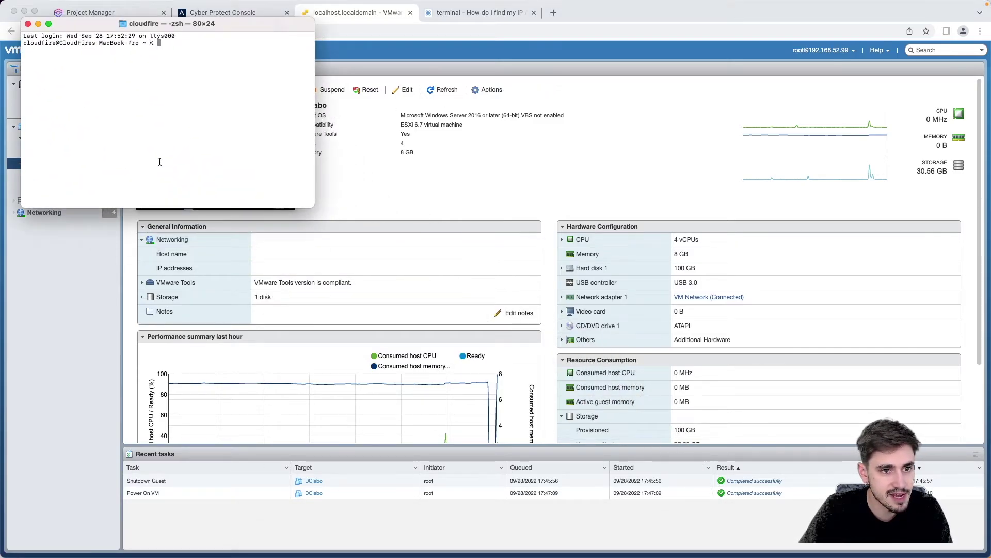
left_click_drag(212, 32, 720, 180)
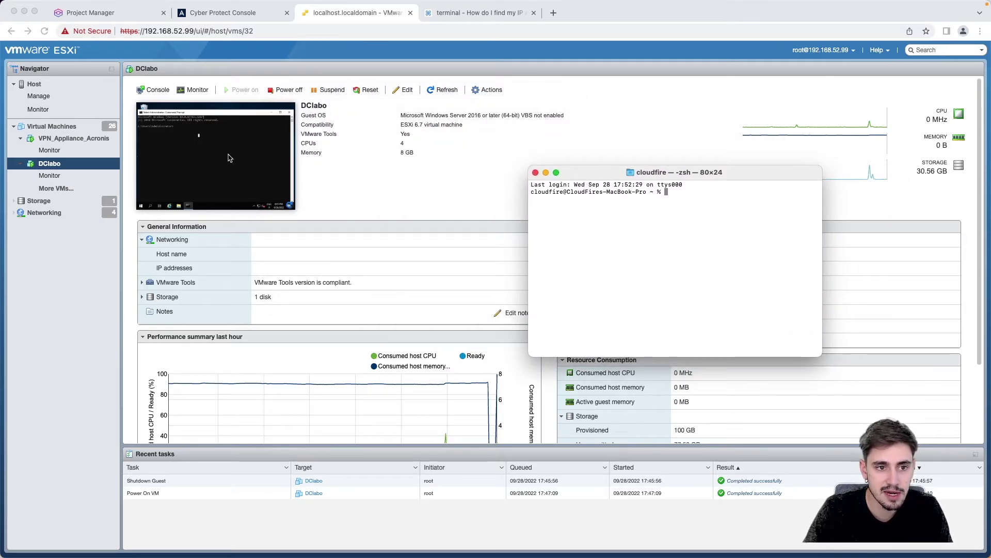
left_click(835, 262)
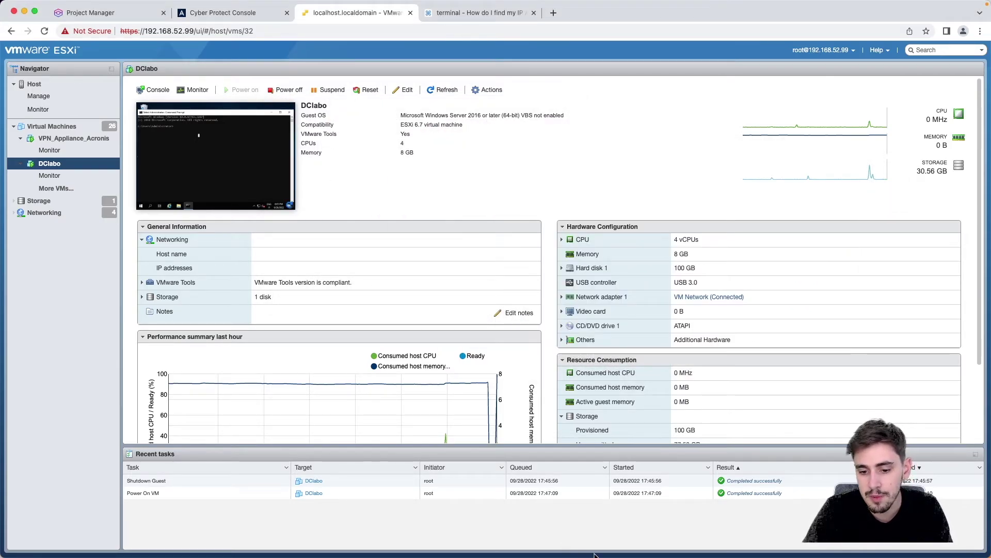
left_click(601, 533)
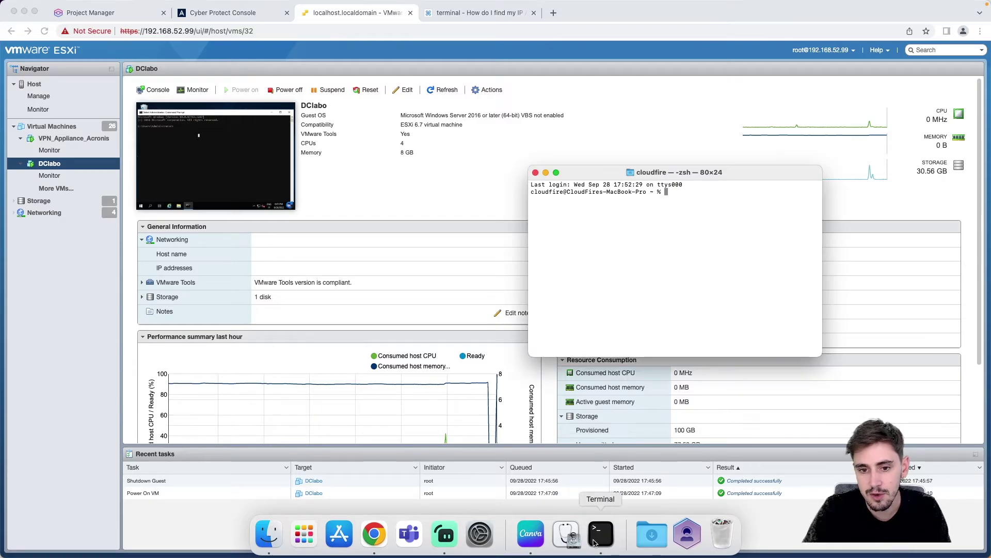
type("p")
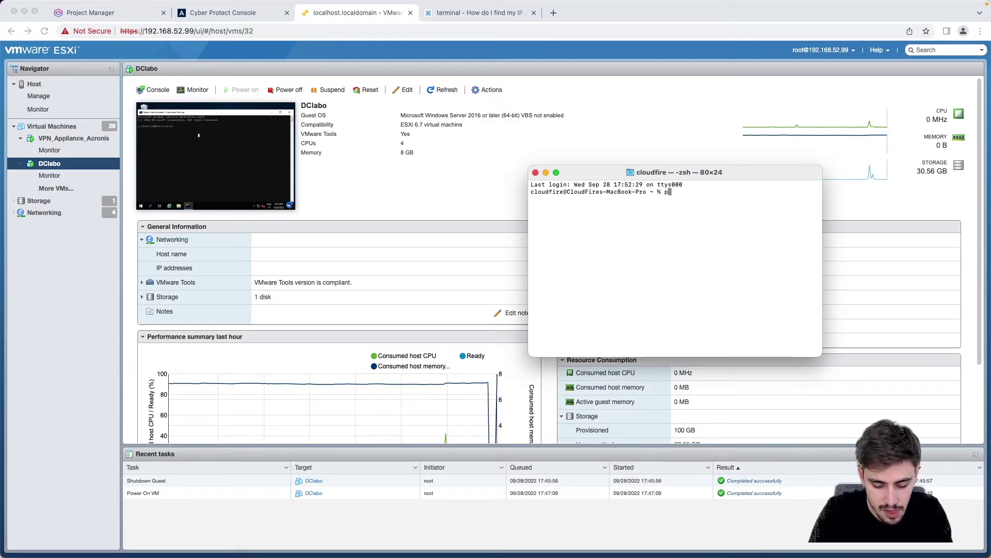
type("ing 19")
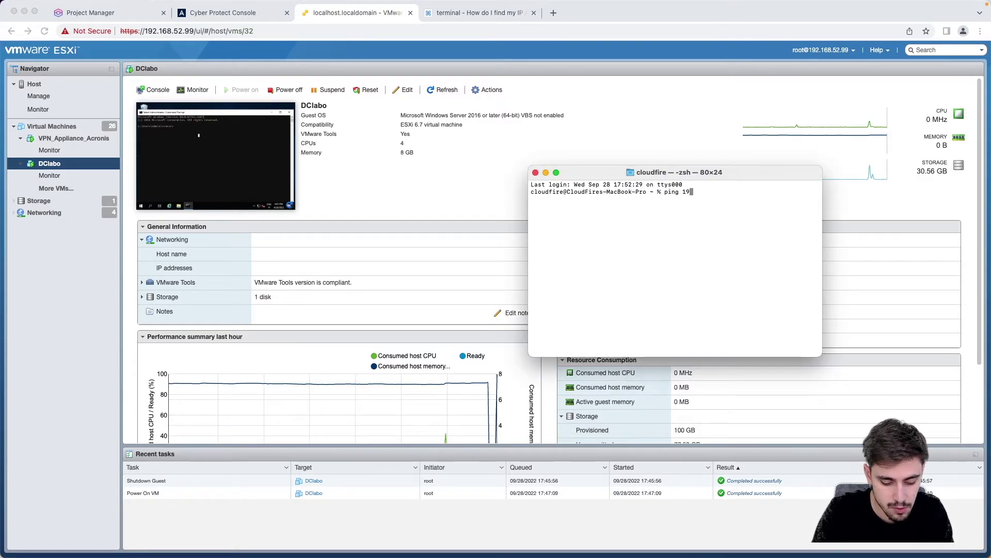
type("2.168.52.")
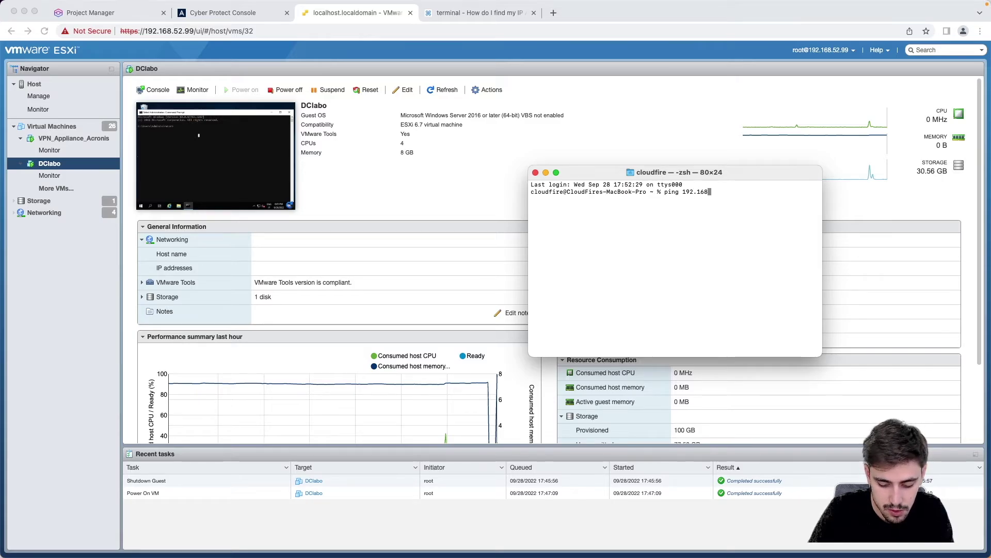
type("113")
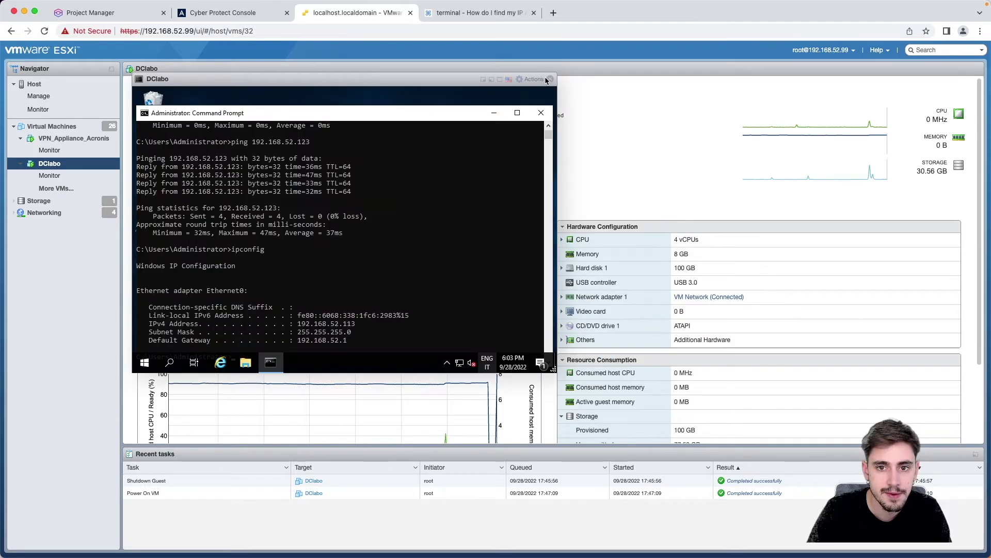
Step: Power off DClabo, watch the 192.168.52.113 pings time out, and open Disaster Recovery Servers
left_click(551, 79)
left_click(285, 89)
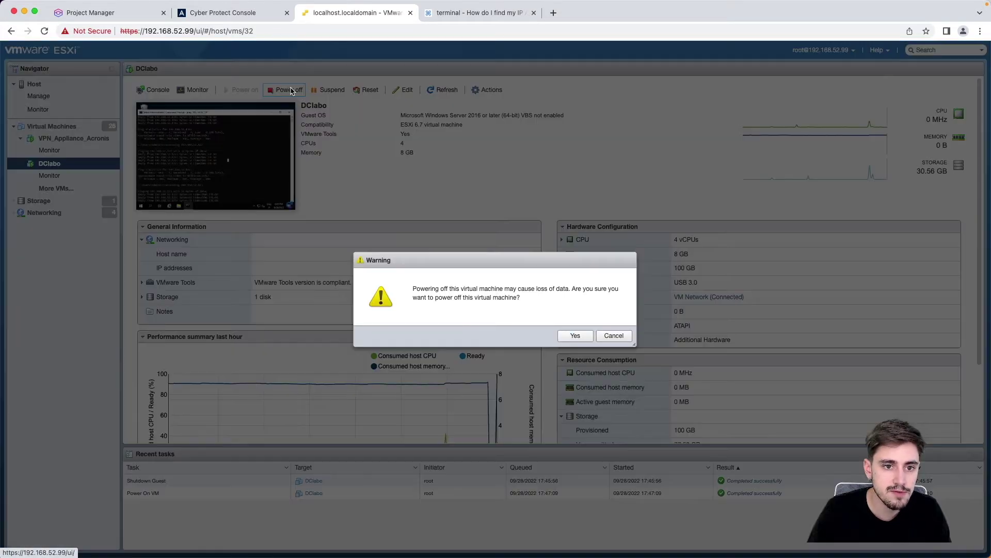
left_click(574, 335)
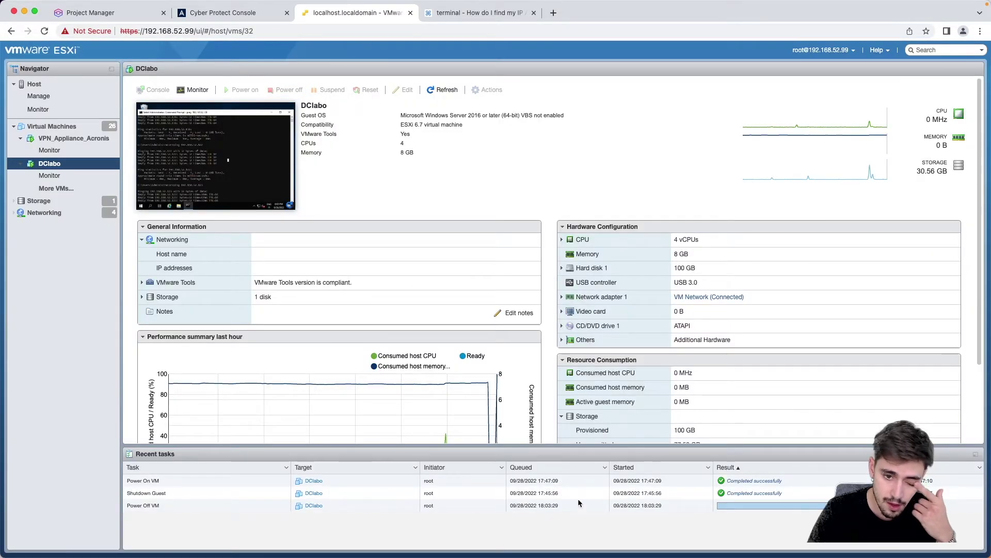
left_click(602, 539)
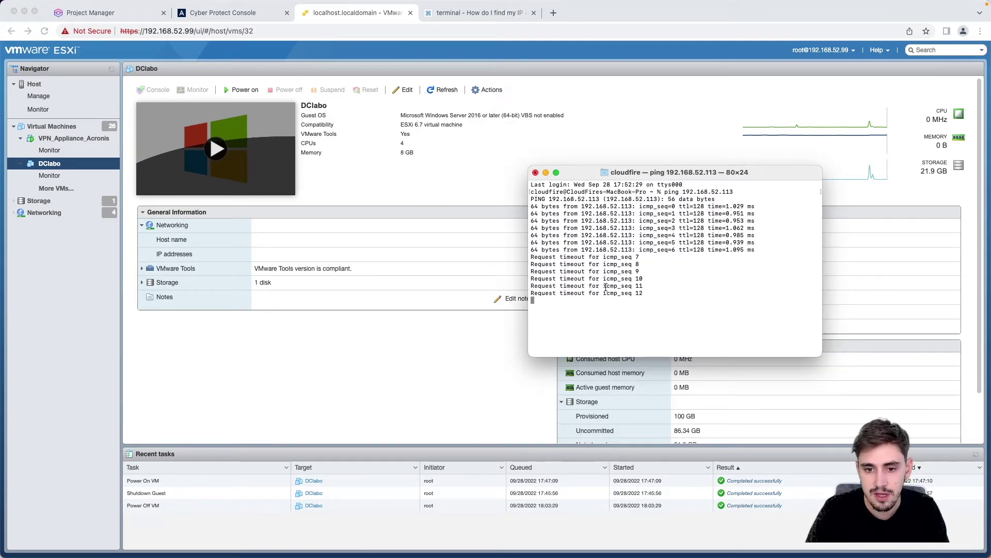
left_click(238, 11)
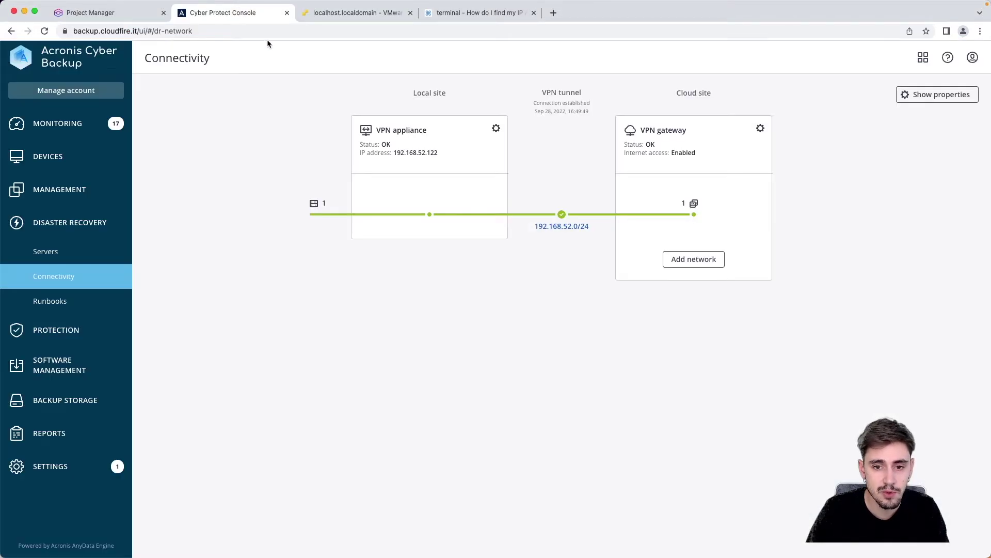
left_click(54, 253)
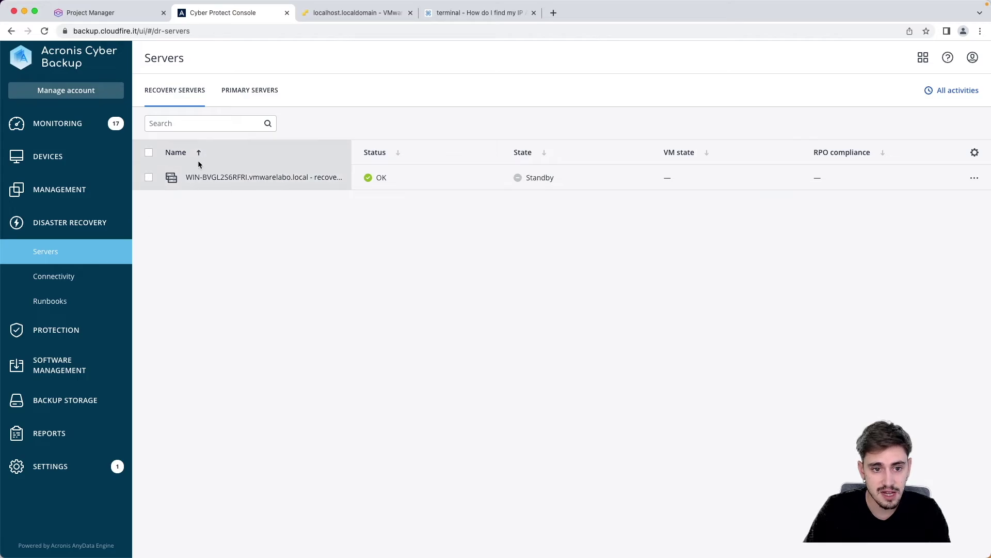
Step: From the recovery server's details, choose Failover, select Production failover and start it
left_click(324, 181)
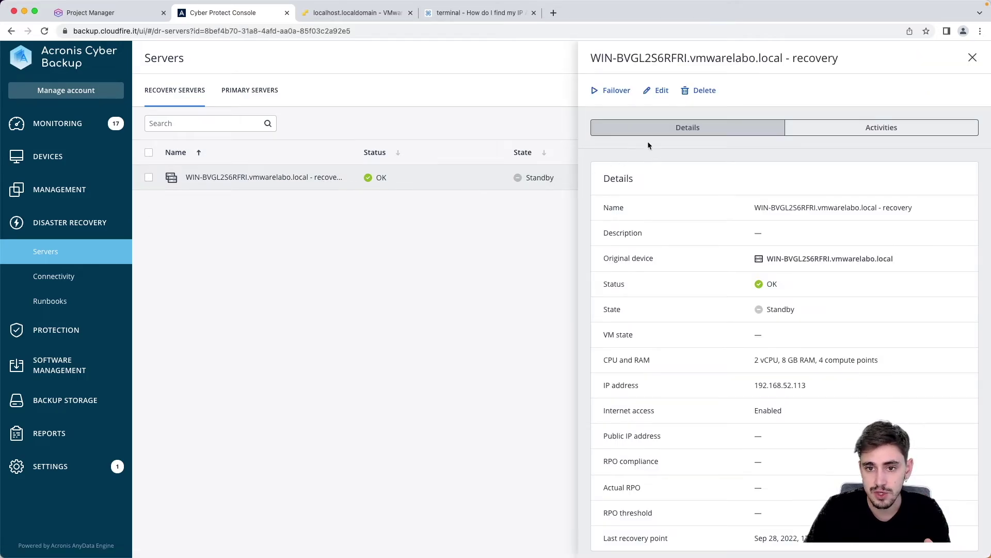
left_click(616, 91)
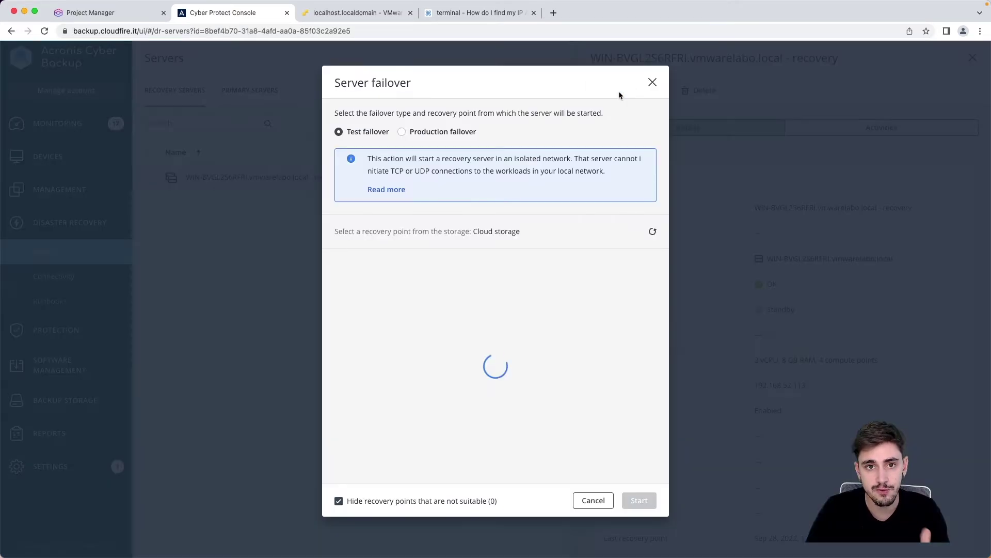
left_click(439, 133)
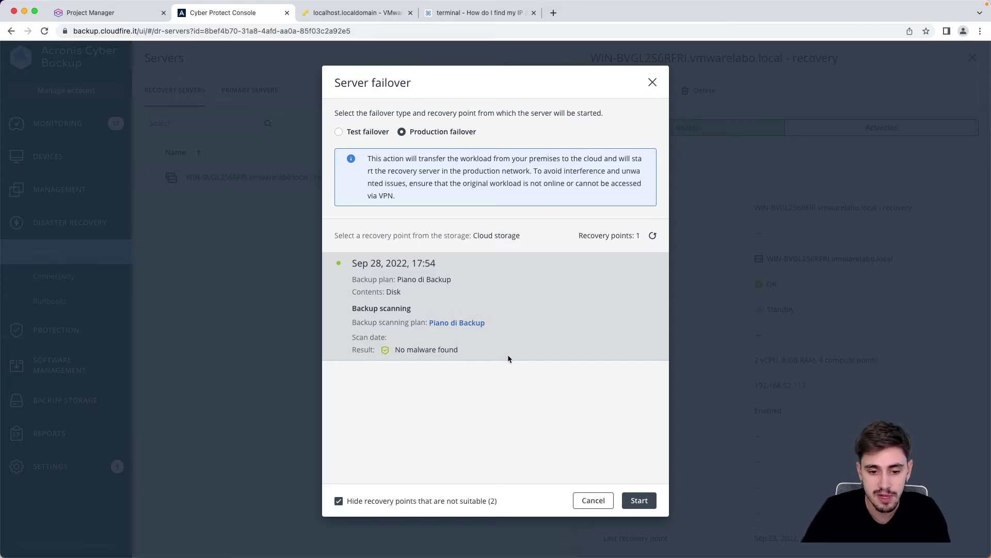
left_click(639, 500)
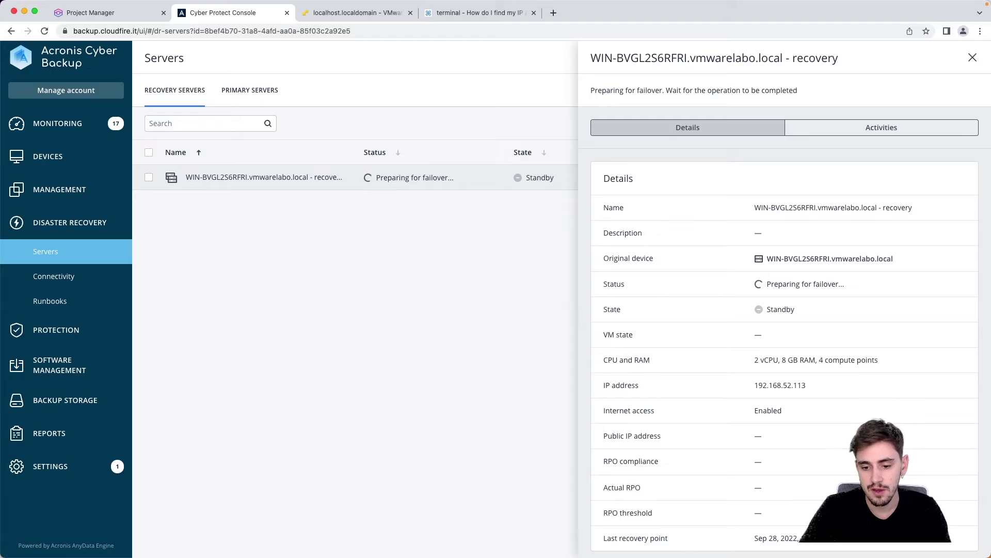
Step: Move the ping Terminal to centre-left and show the recovery server's Activities
mouse_move(687, 547)
left_click(600, 546)
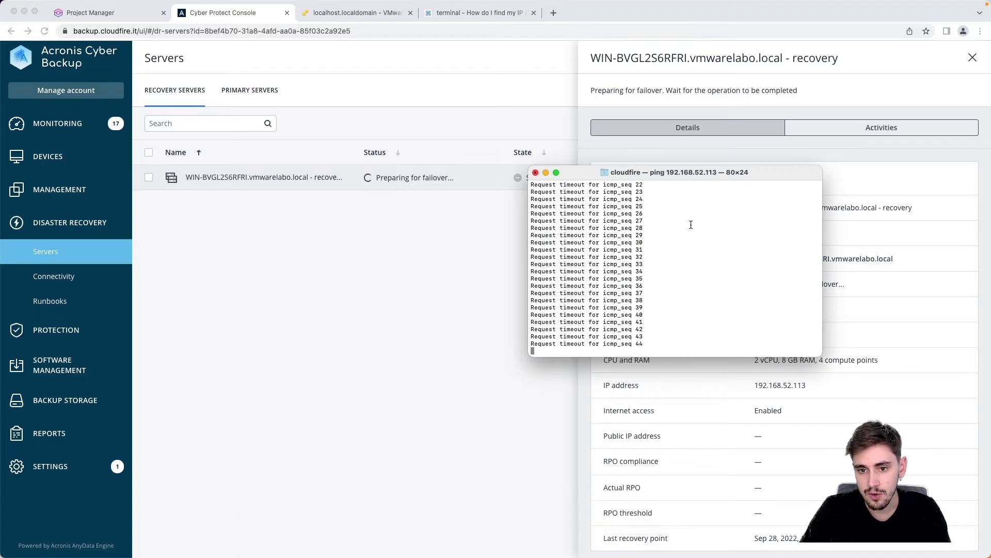
left_click_drag(670, 176, 346, 184)
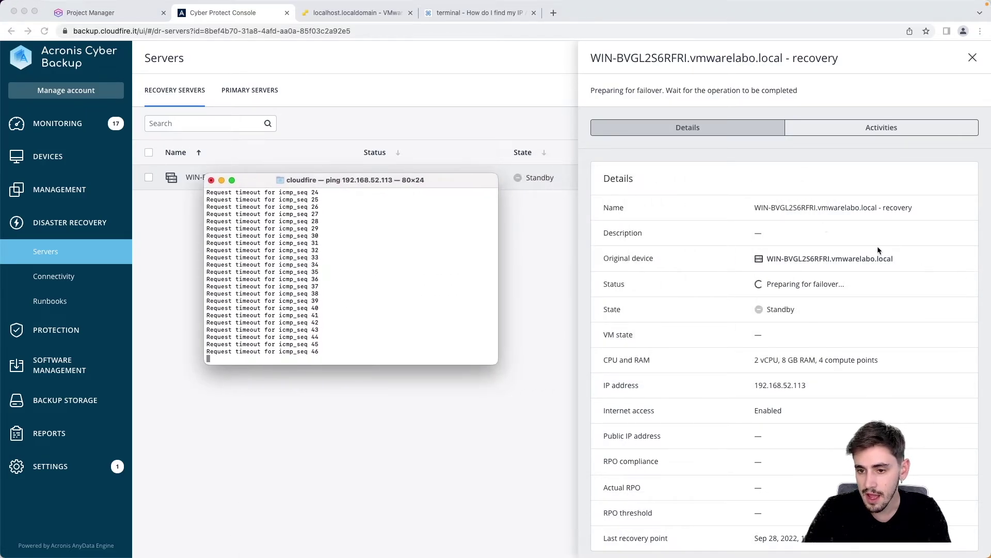
left_click(859, 139)
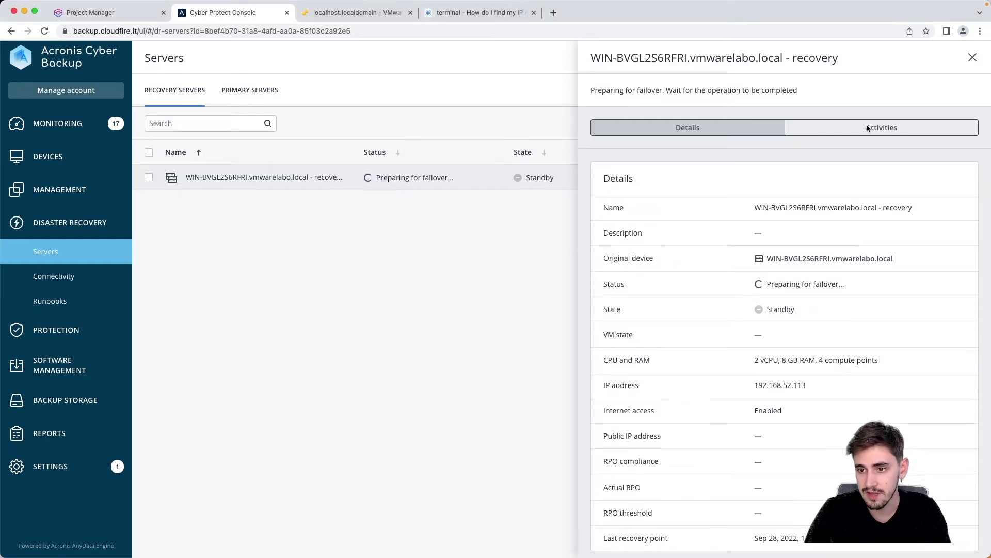
left_click(873, 130)
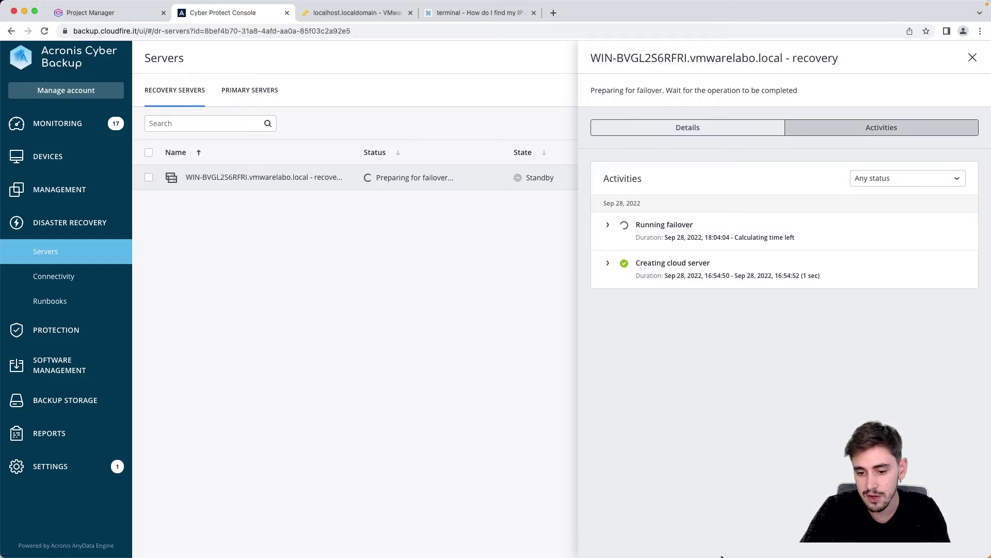
left_click(603, 531)
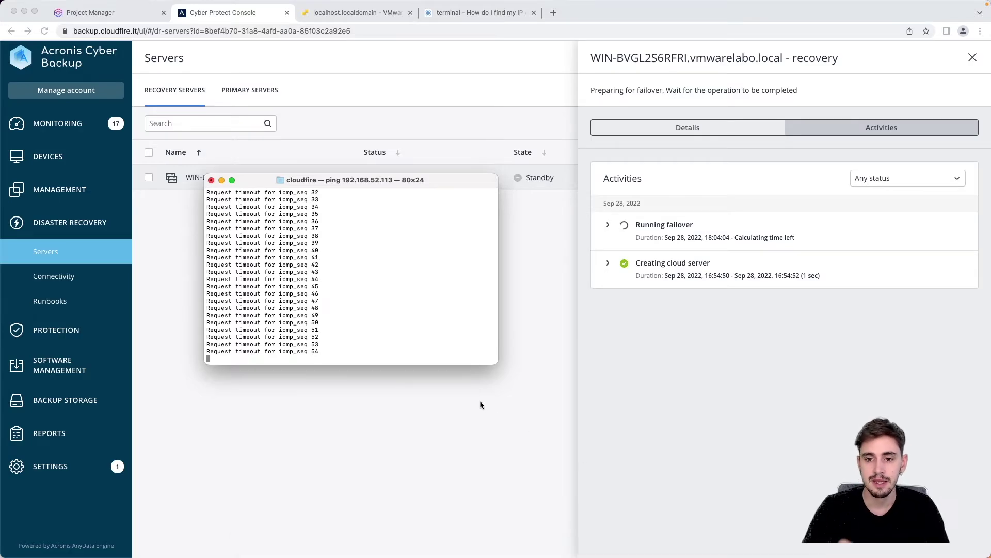
Step: Expand Running failover and scroll through its sub-steps until Finalization
left_click(608, 225)
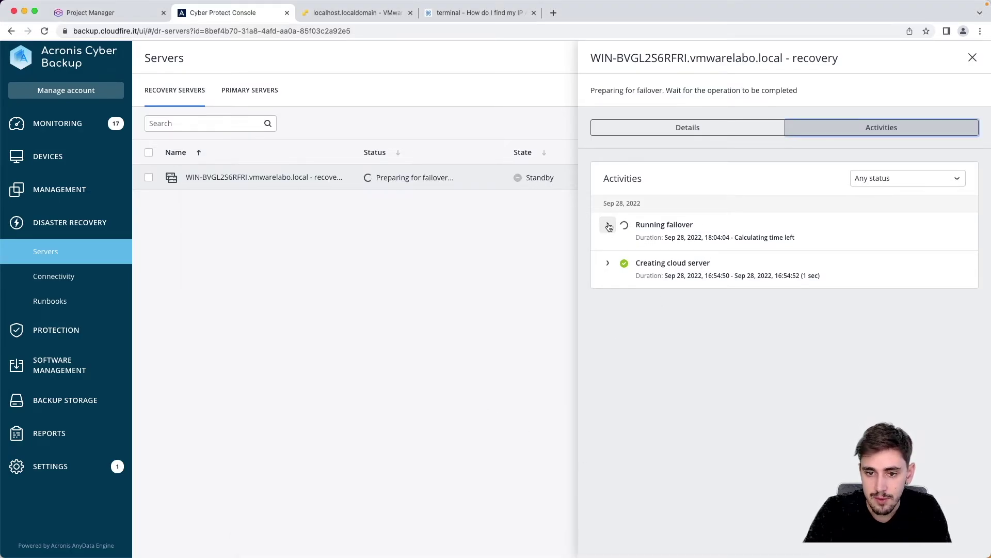
scroll(703, 344, "down", 3)
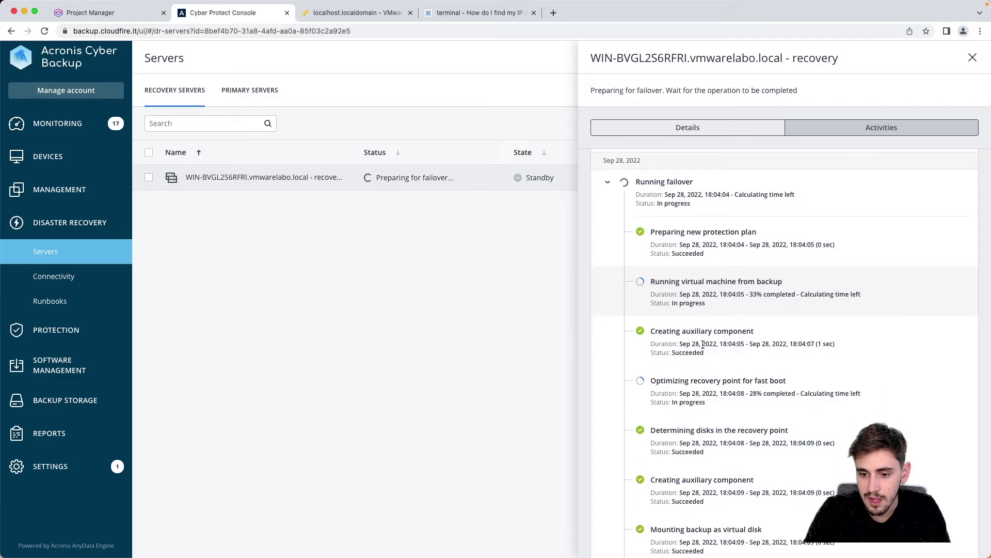
scroll(703, 344, "down", 3)
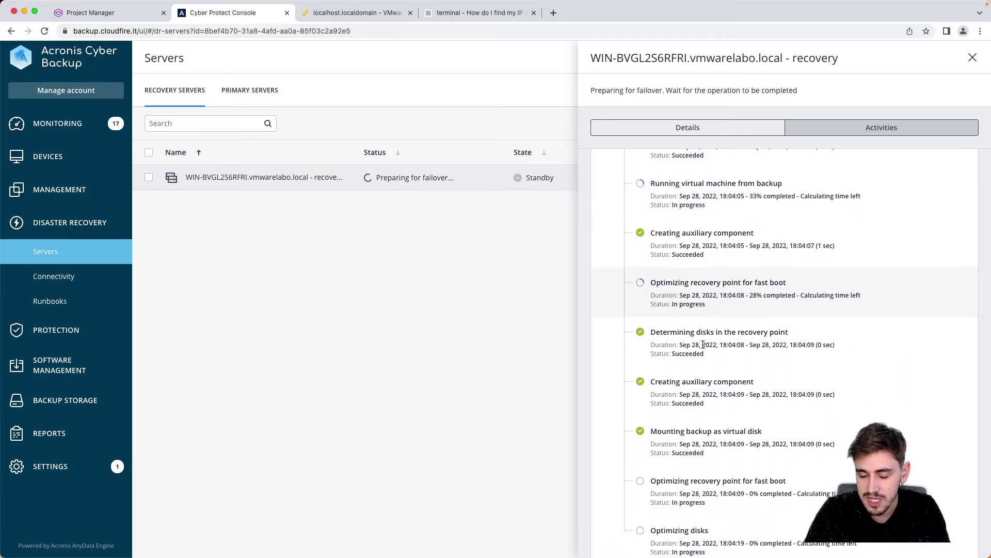
scroll(703, 344, "down", 1)
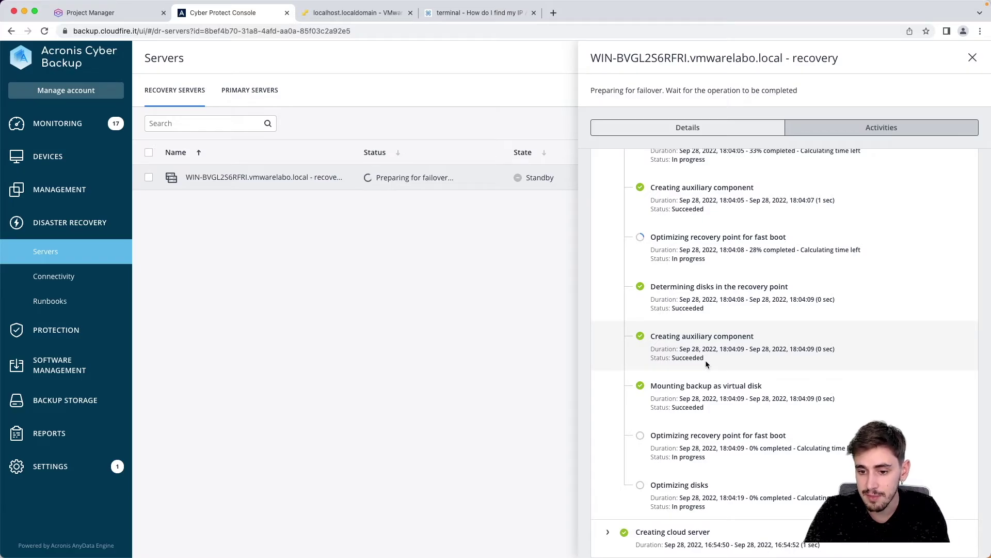
scroll(712, 370, "up", 6)
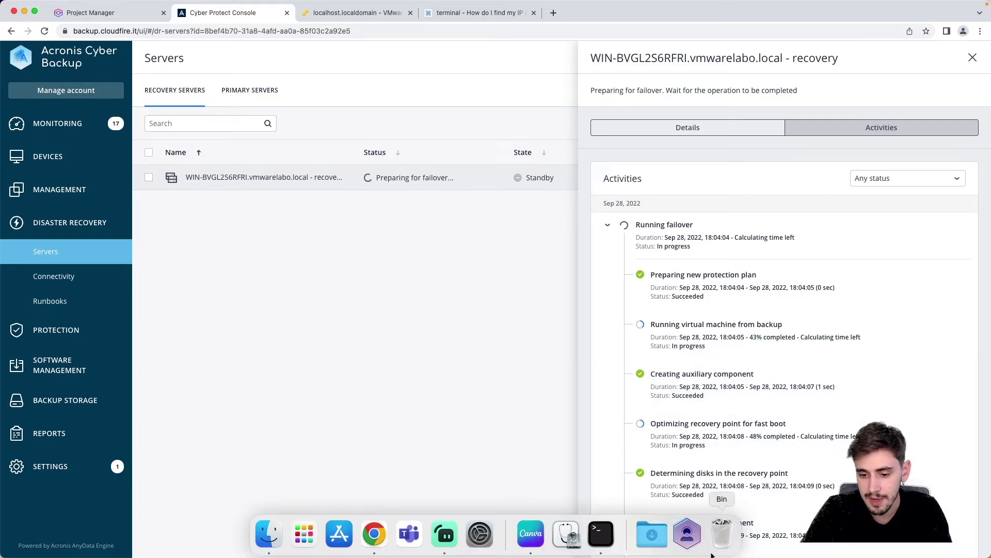
left_click(601, 533)
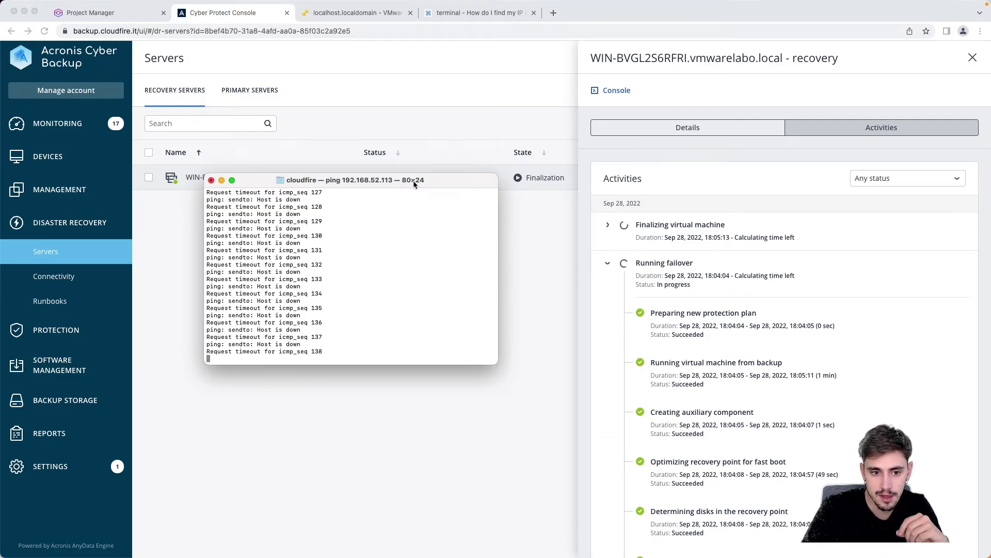
left_click(631, 90)
Step: Open the recovery server's remote console in a new tab, moving the ping terminal off it to watch the boot
left_click(618, 91)
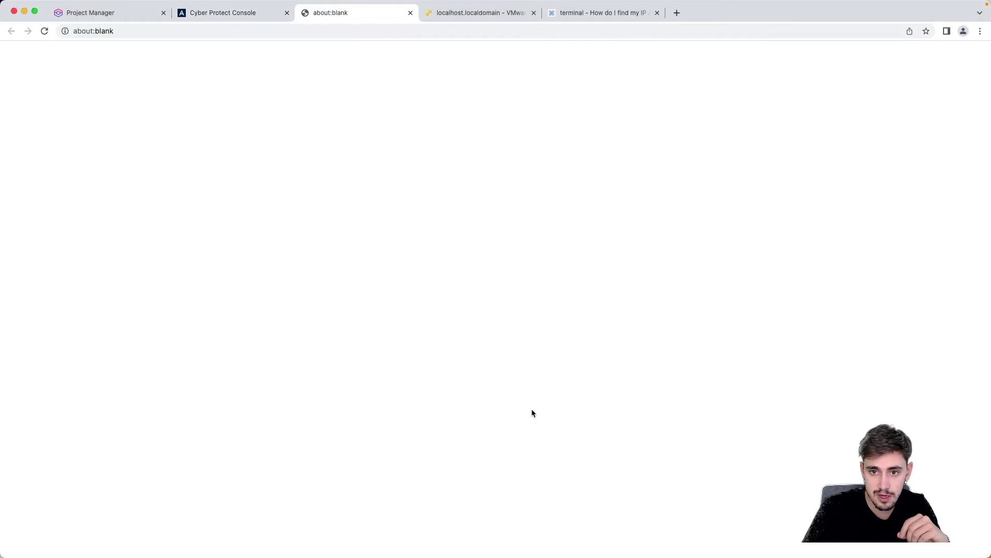
left_click(601, 552)
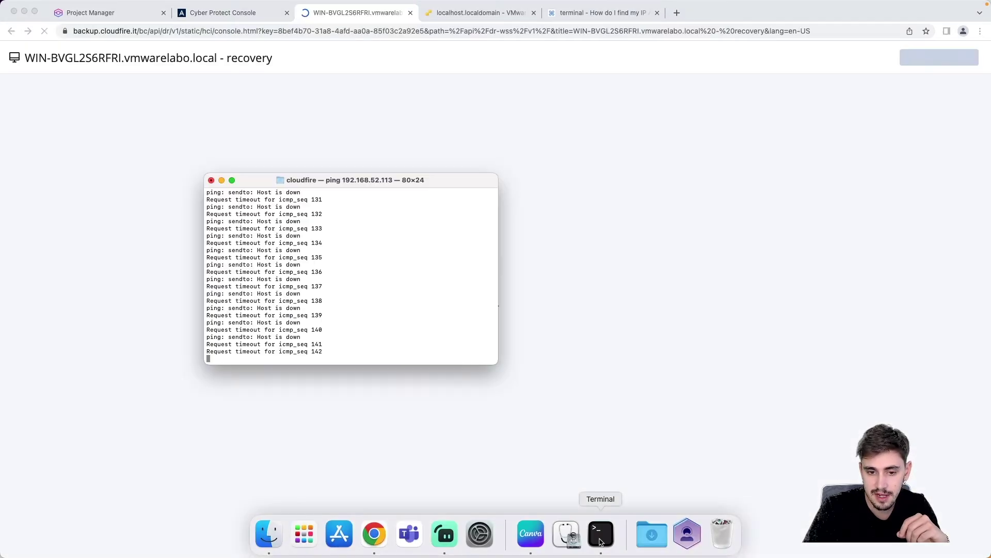
left_click_drag(387, 182, 207, 91)
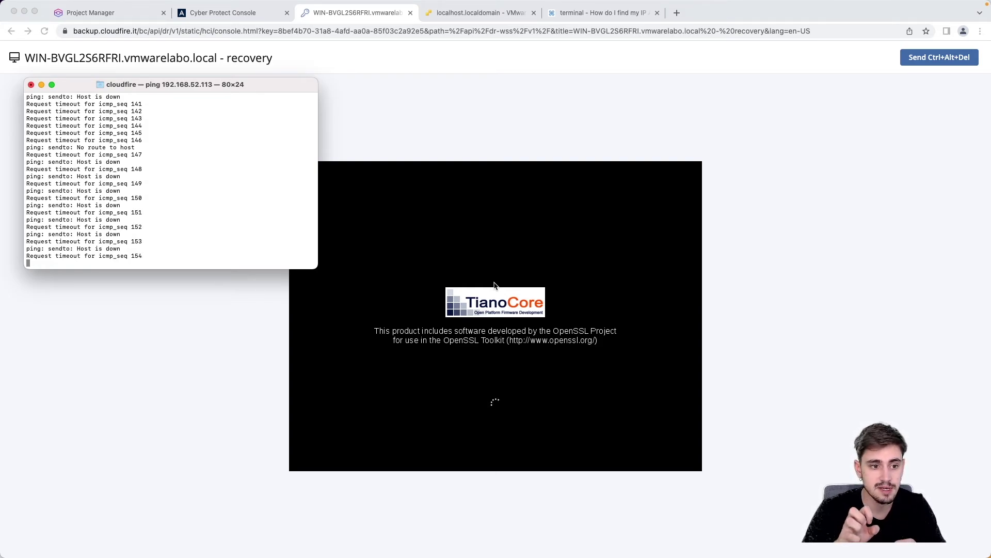
left_click(493, 285)
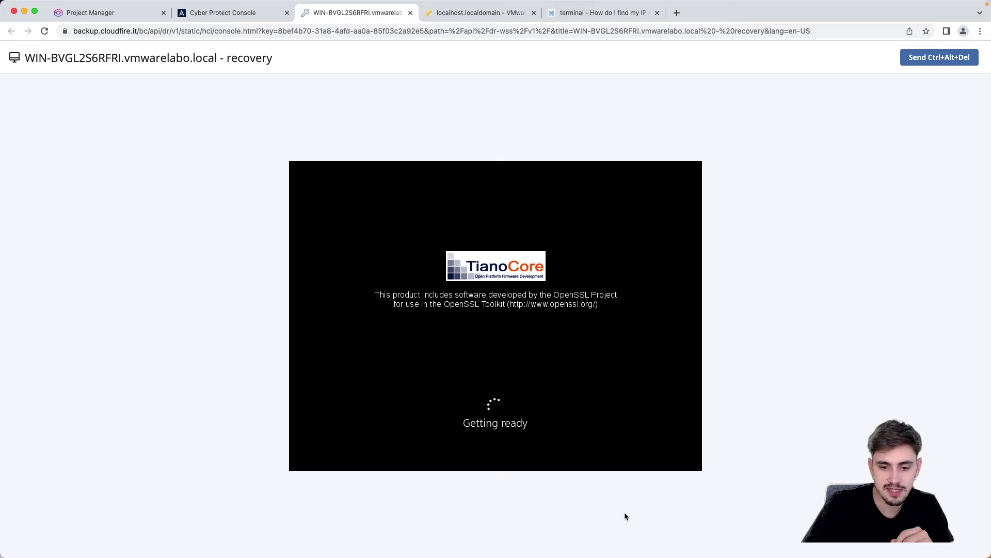
Step: Keep the ping terminal running while Windows on the recovery server boots to the desktop
left_click(601, 540)
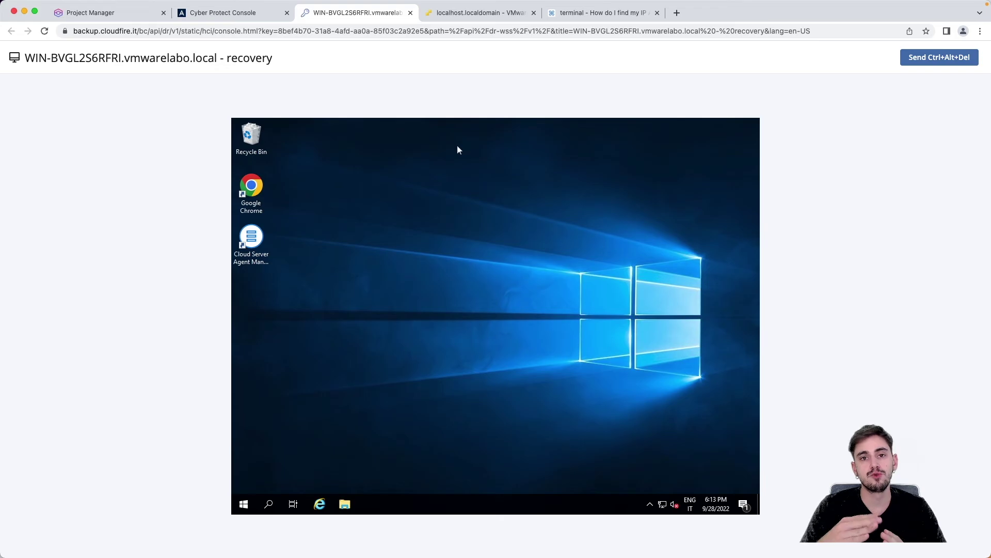
Step: Check the ESXi DClabo VM page and the recovery console, then return to the Cyber Protect Console servers list
left_click(477, 13)
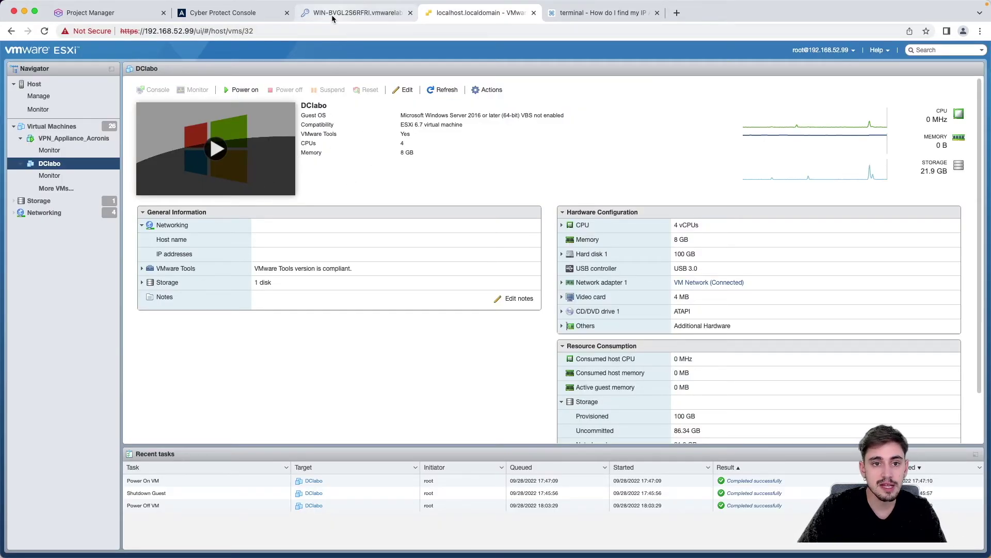
left_click(357, 12)
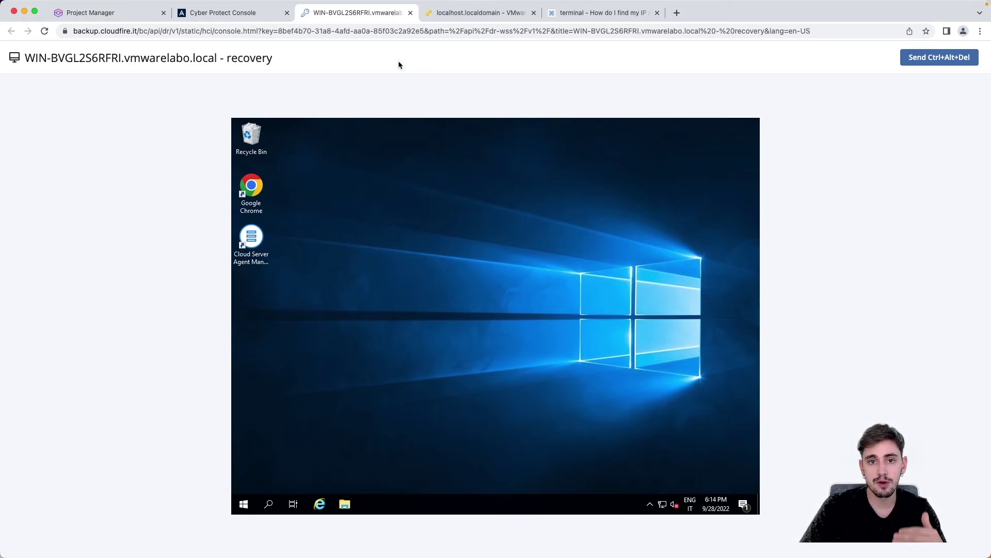
left_click(246, 16)
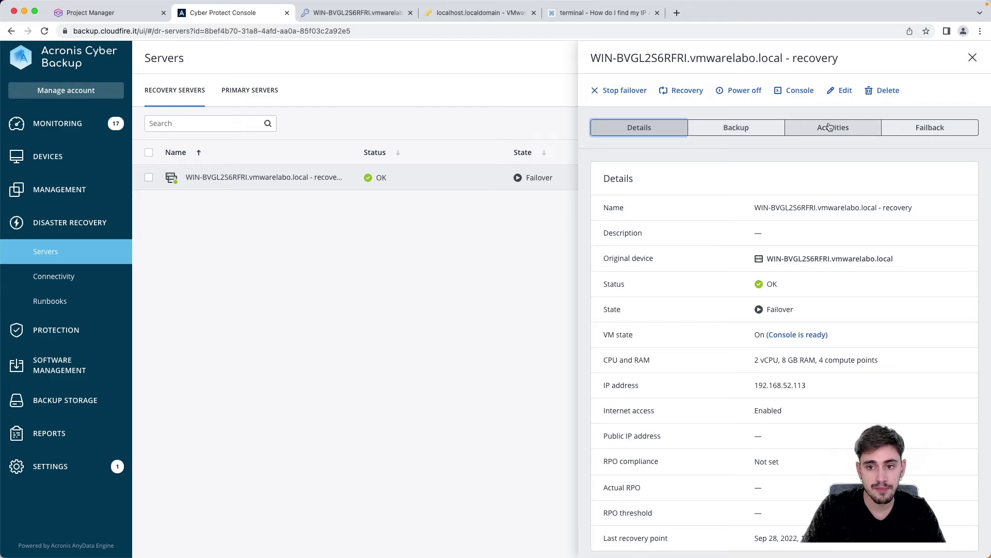
Step: View the recovery server's backup plan and check its Windows desktop console before returning to Servers
left_click(737, 130)
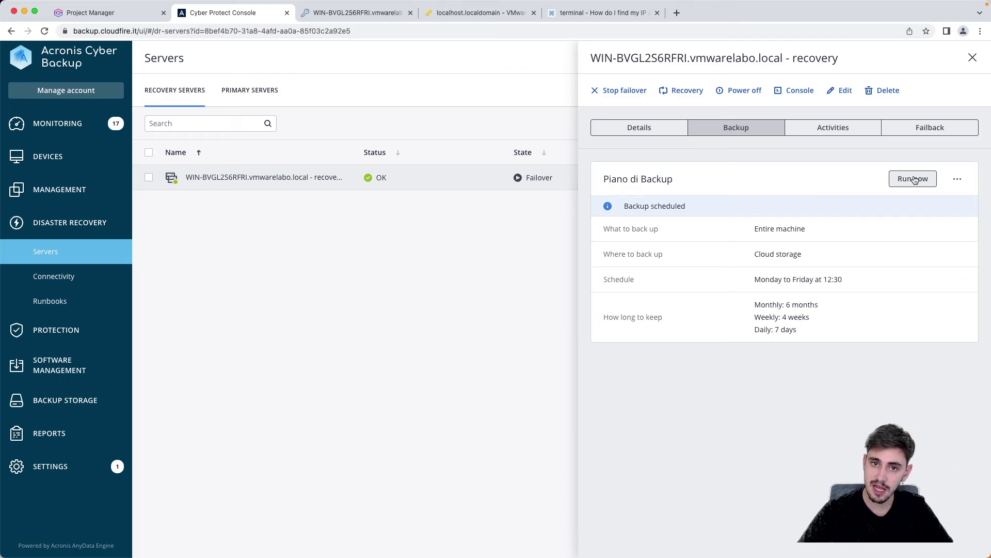
left_click(476, 16)
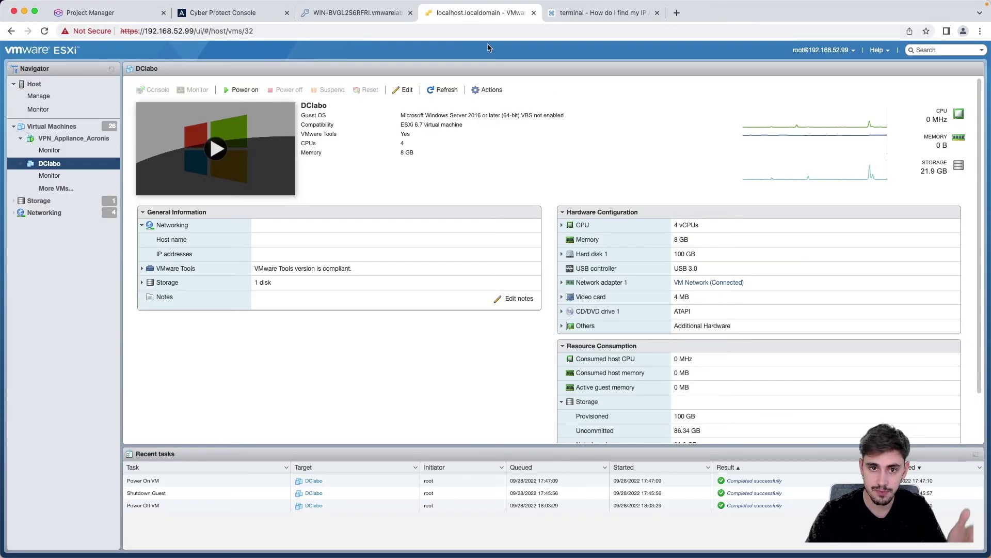
left_click(352, 13)
left_click(263, 13)
left_click(330, 14)
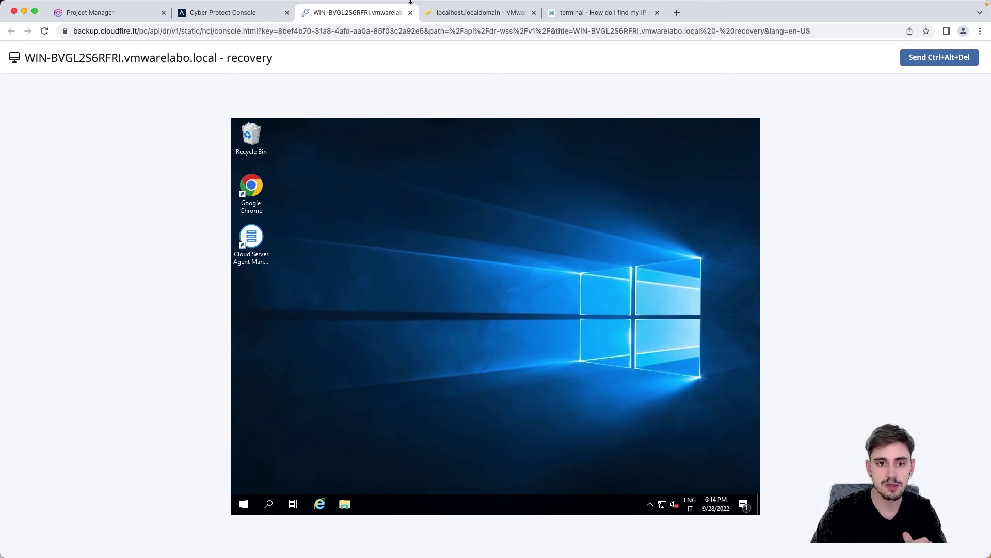
left_click(207, 14)
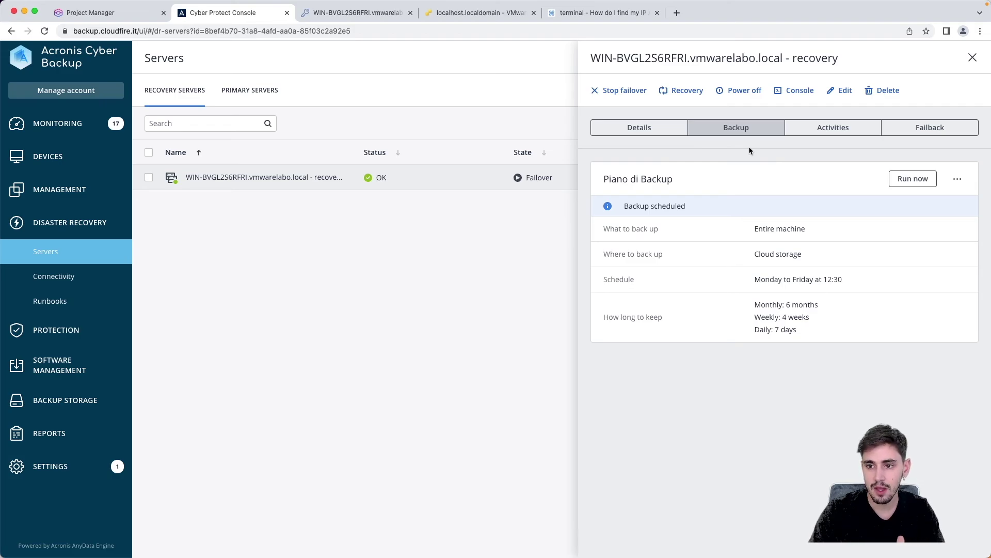
Step: Open the recovery server's failback parameters: Planning stage, 10.7 GB backup, Virtual machine target
left_click(652, 130)
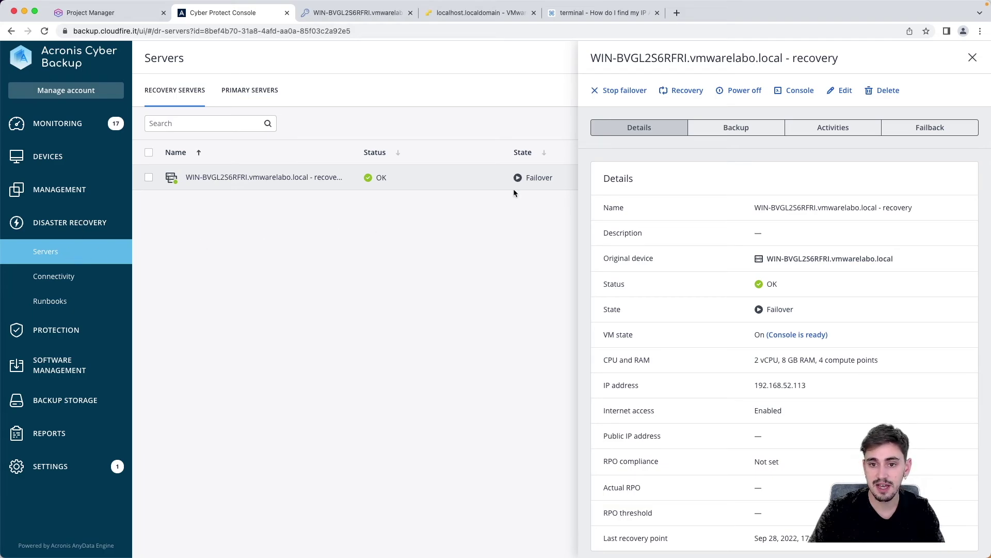
left_click(705, 130)
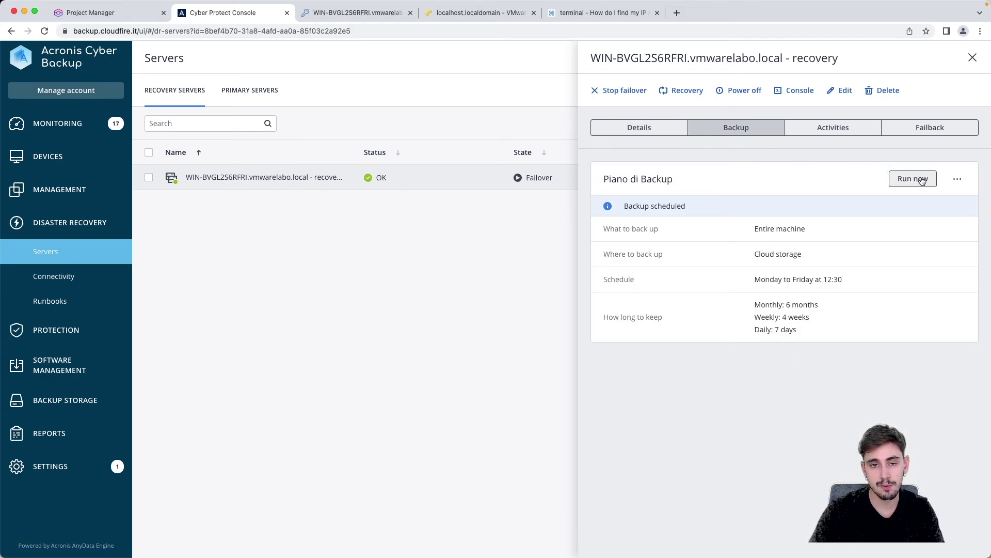
left_click(928, 136)
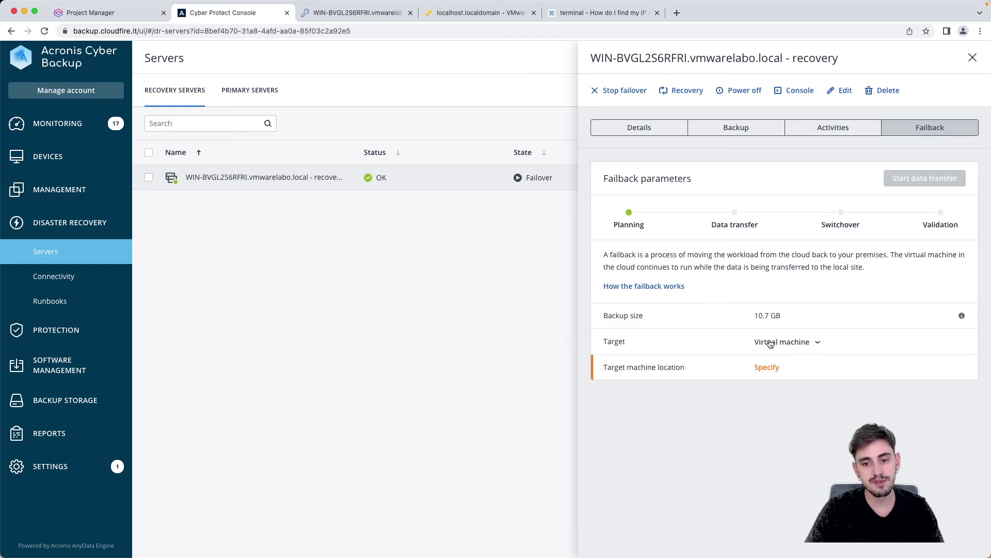
left_click(776, 344)
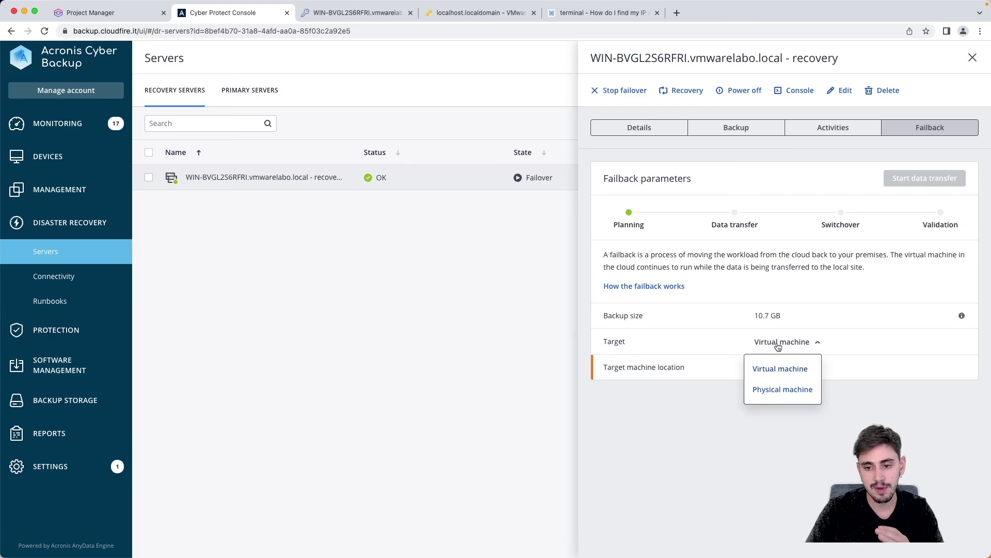
left_click(780, 374)
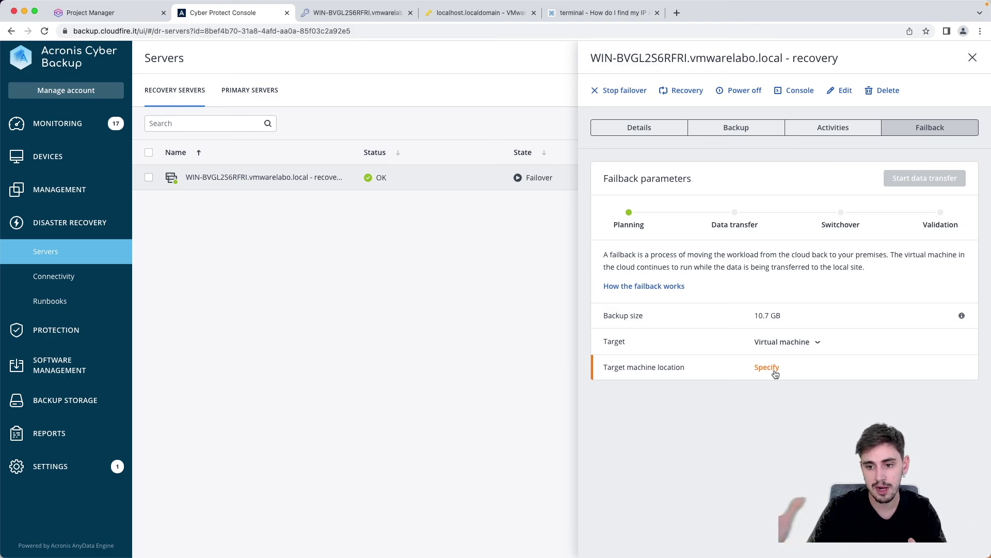
left_click(768, 367)
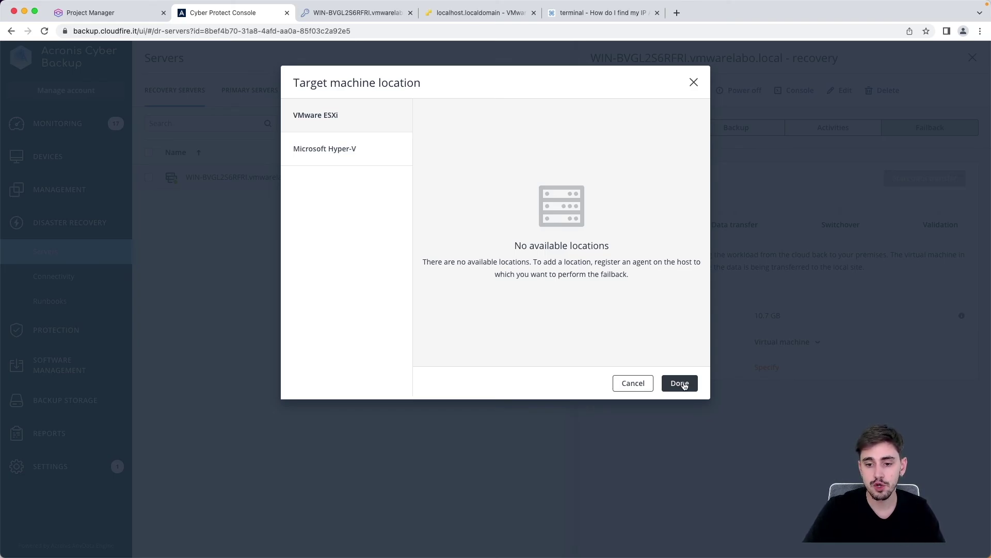
left_click(692, 84)
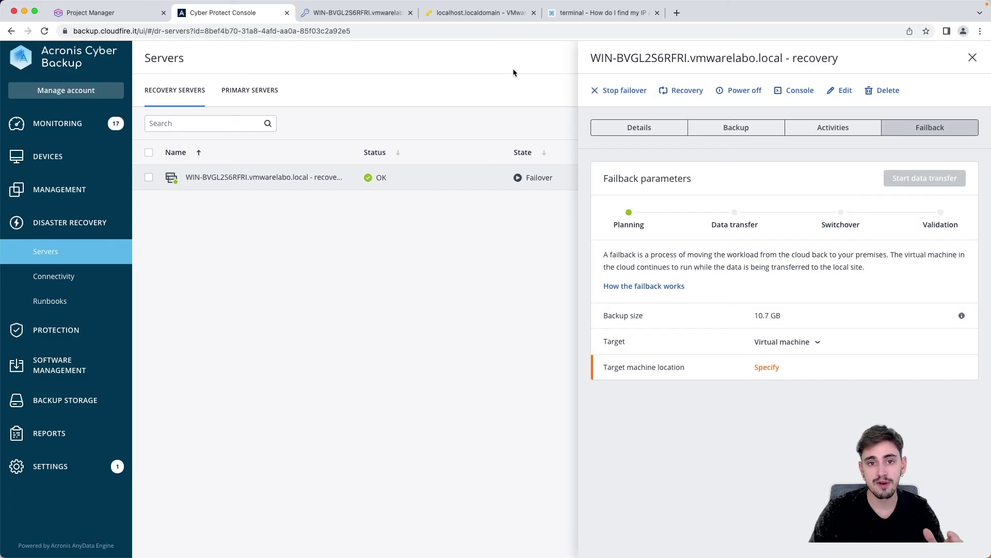
left_click(473, 13)
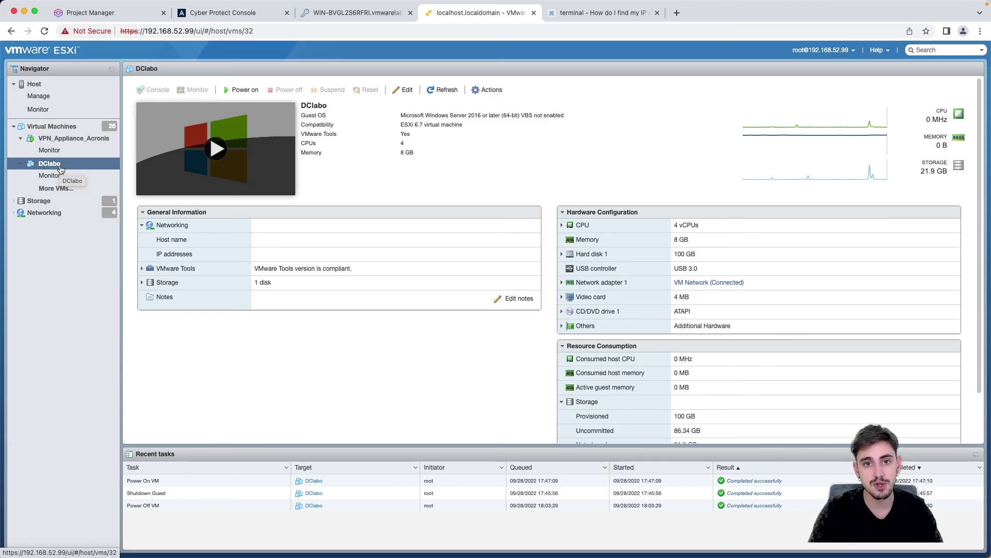
left_click(62, 127)
key("super+2")
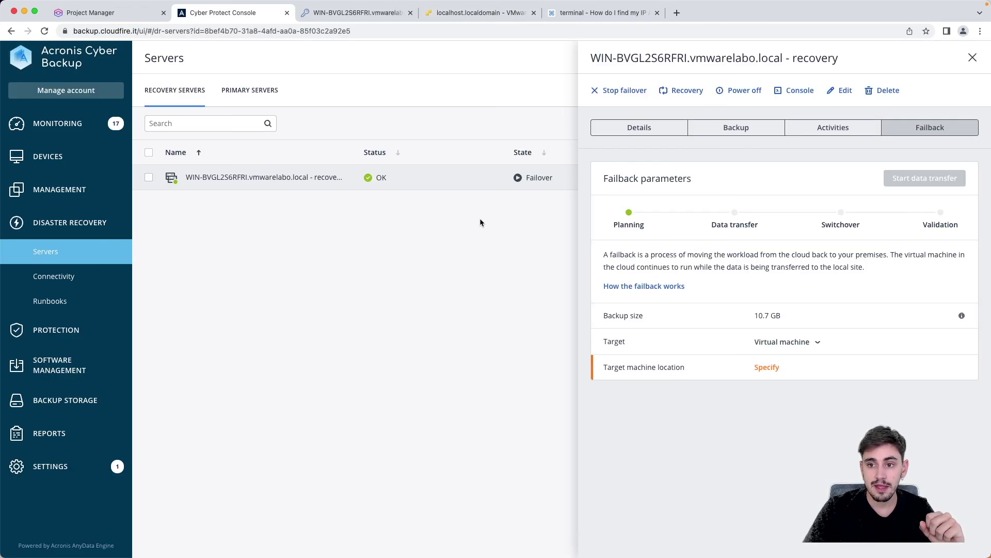